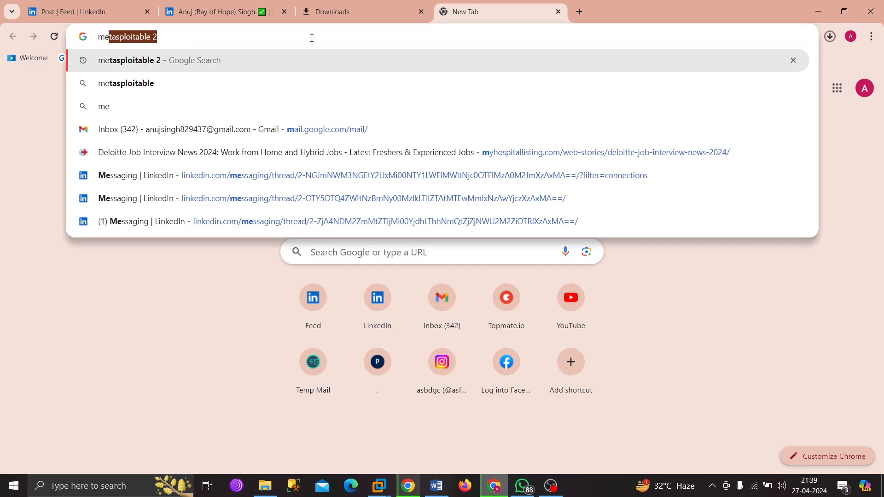
- Search Google for metasploitable 2 and open the SourceForge Metasploitable2 result in a new tab
click(151, 62)
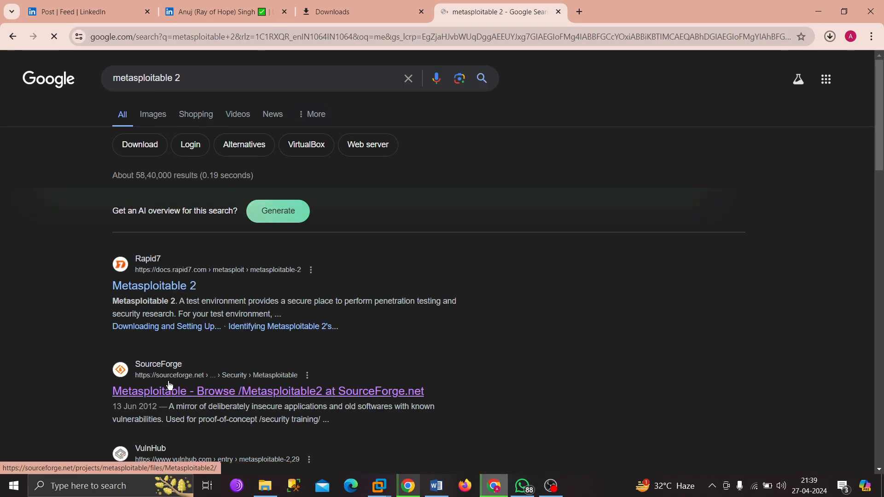
scroll(208, 392, down, 2)
scroll(208, 396, down, 1)
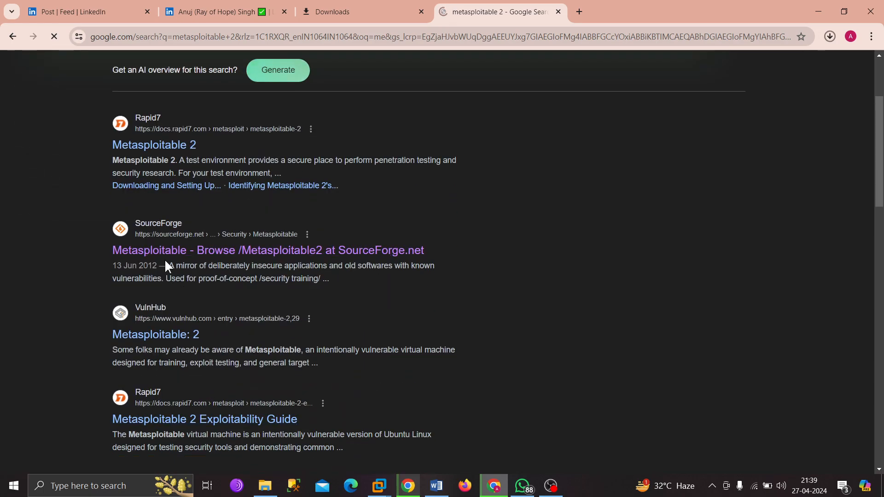
right_click(256, 249)
click(294, 259)
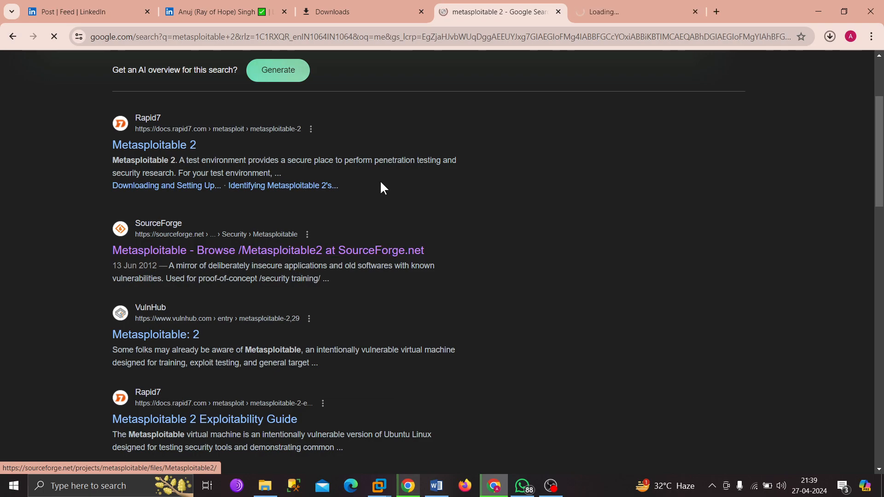
click(607, 8)
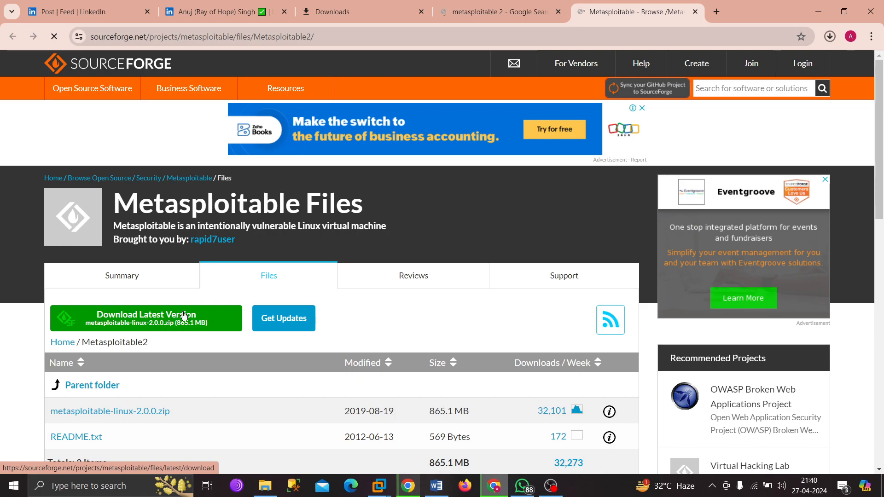
- Download the latest Metasploitable version, metasploitable-linux-2.0.0.zip, and switch to the Downloads folder in File Explorer
click(152, 322)
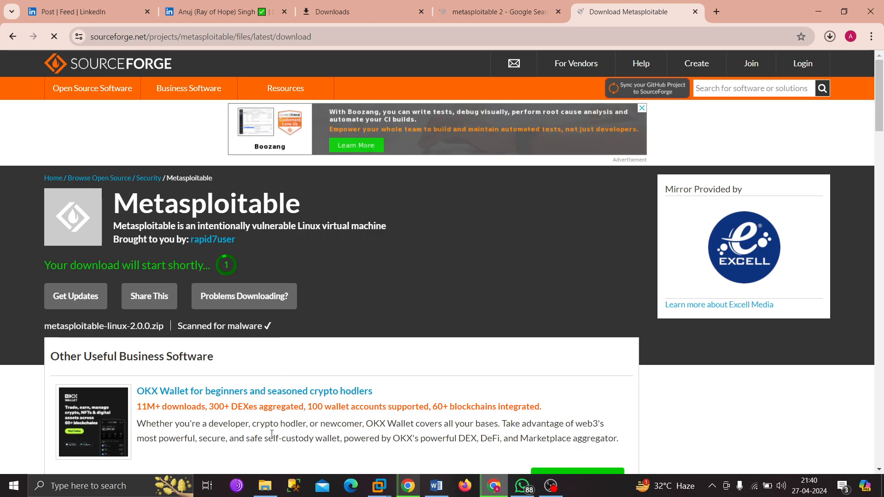
click(265, 485)
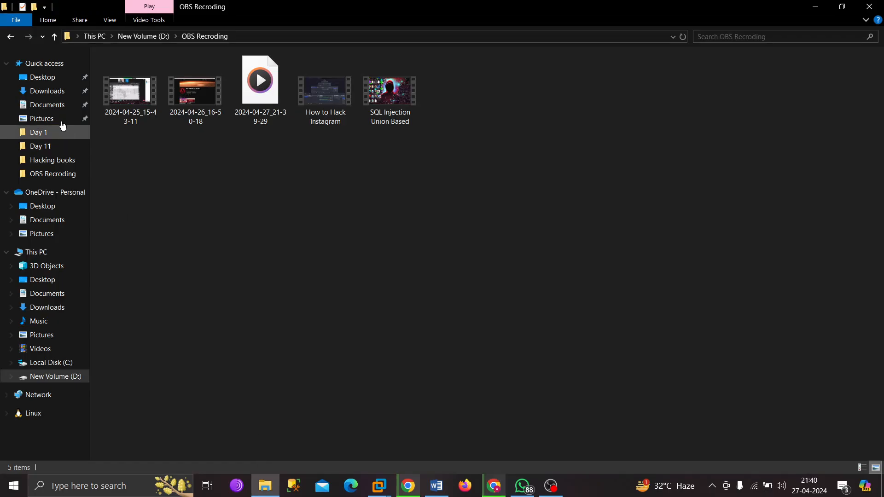
click(62, 94)
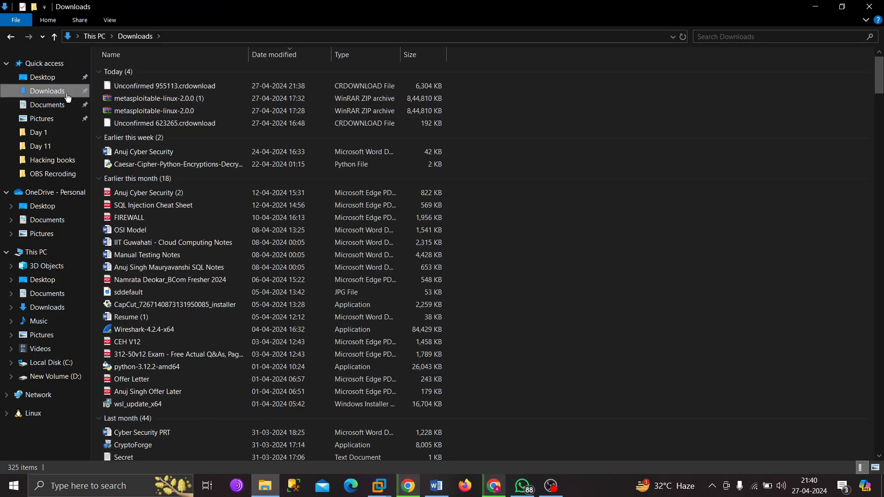
click(294, 152)
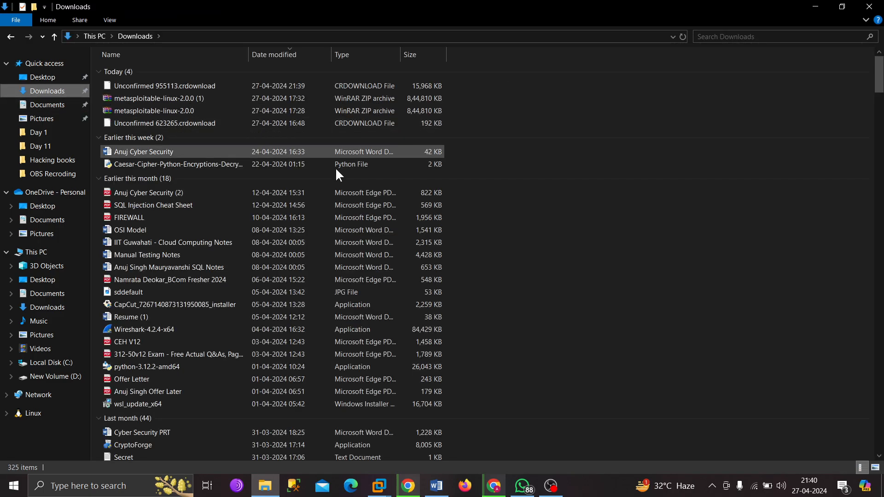
key(alt+Tab)
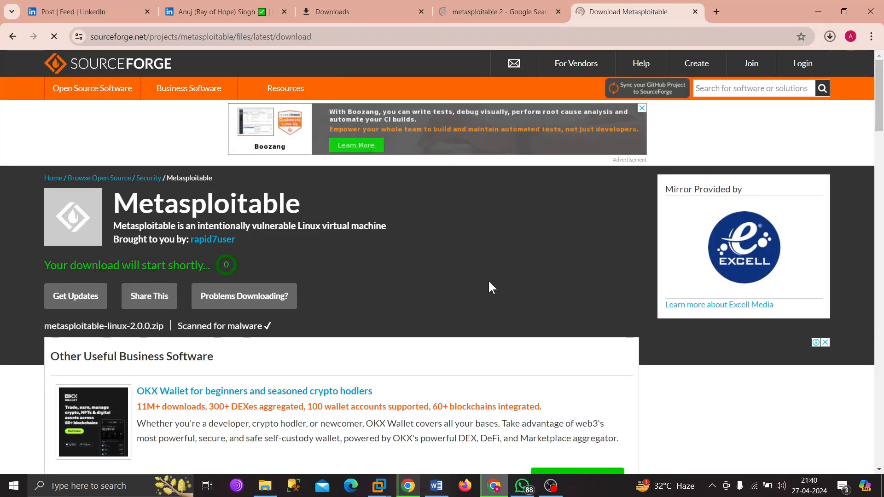
scroll(489, 285, down, 3)
key(alt+Tab)
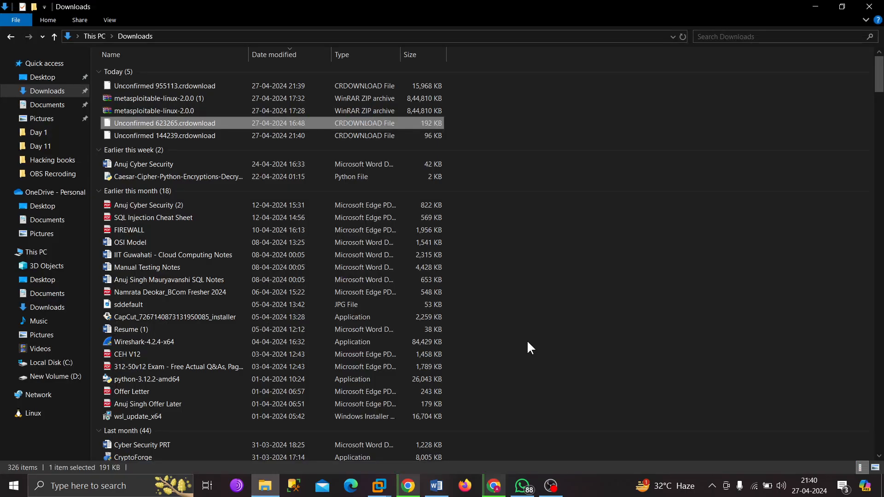
- Copy the metasploitable-linux-2.0.0 archive and create a folder named Metasploitable 2 on New Volume (D:)
click(183, 107)
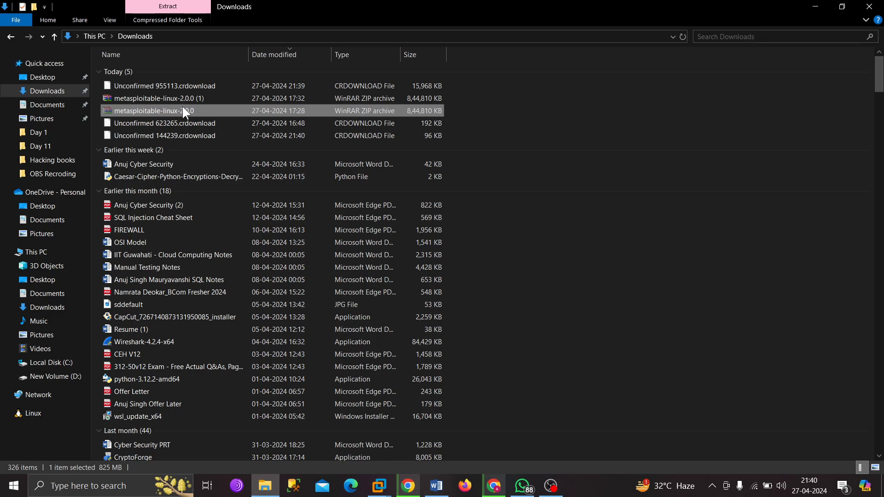
click(48, 377)
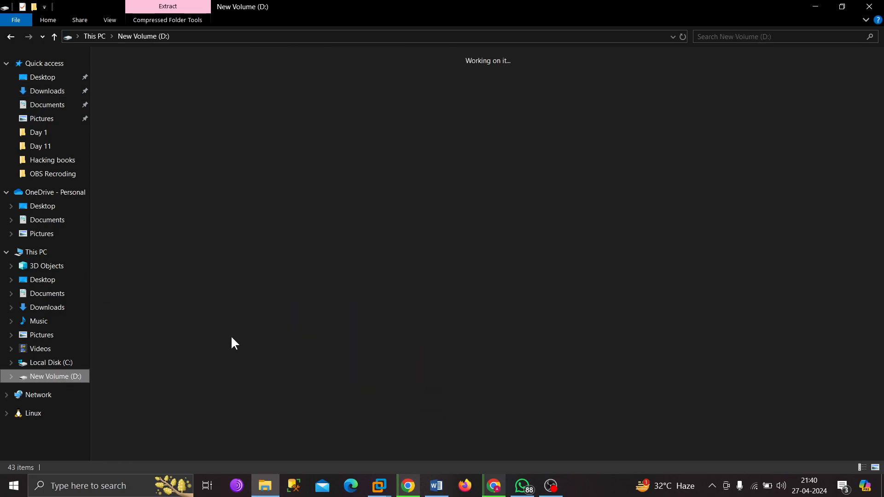
scroll(507, 302, down, 2)
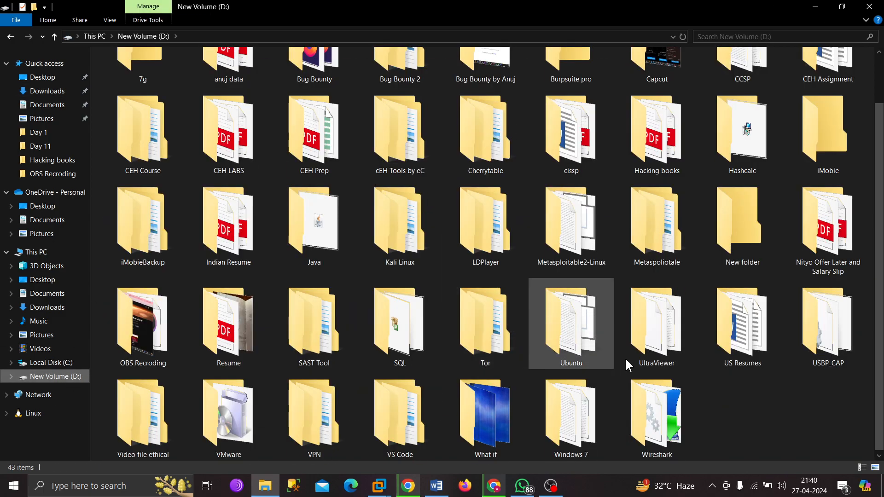
right_click(744, 404)
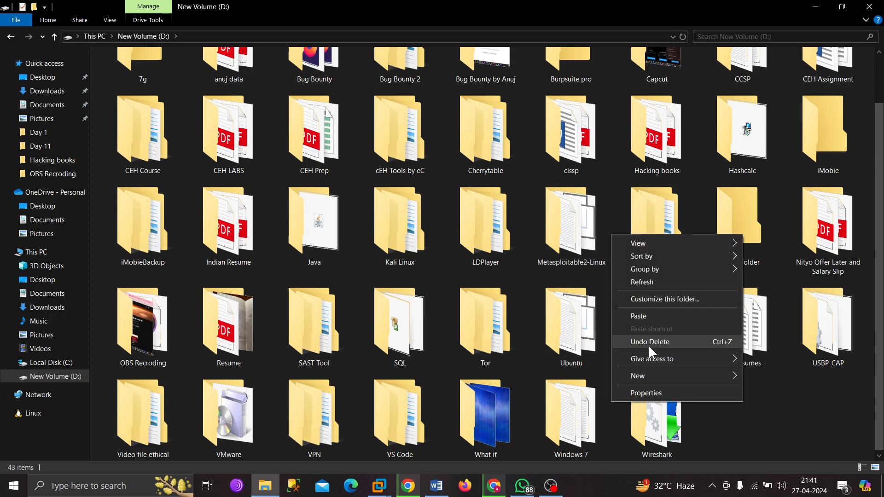
mouse_move(645, 370)
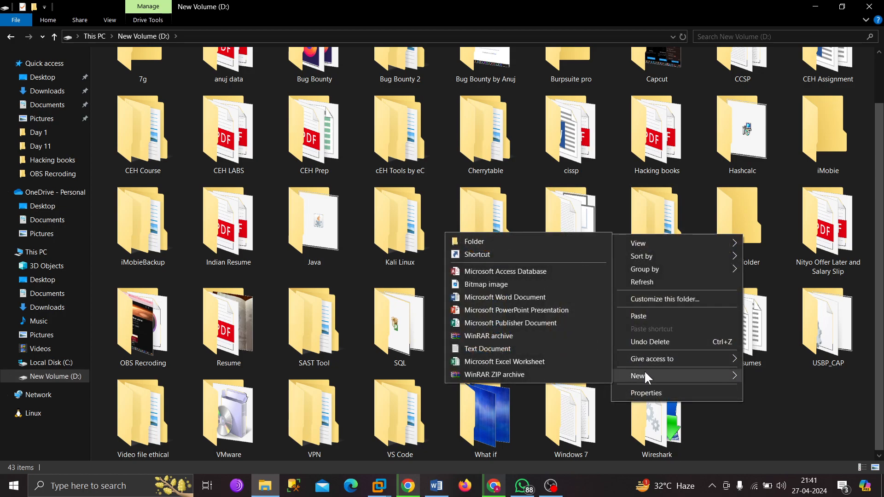
click(485, 241)
text(Meta)
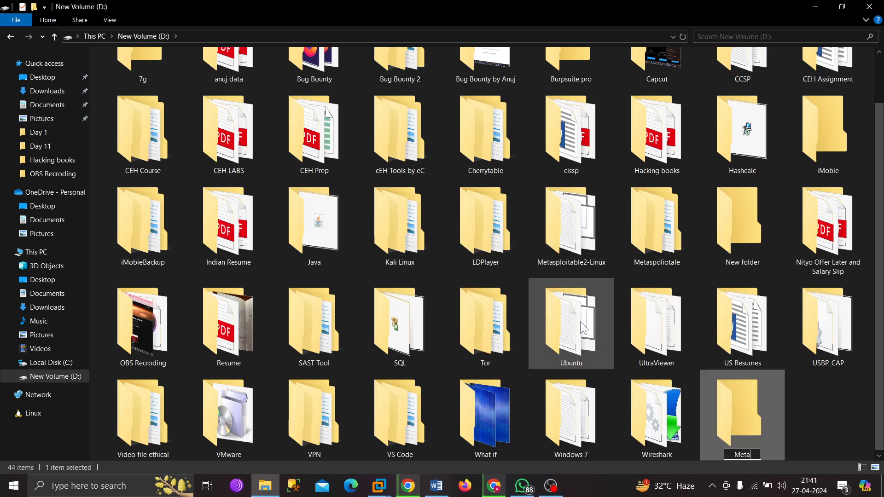
text(sploitable 2)
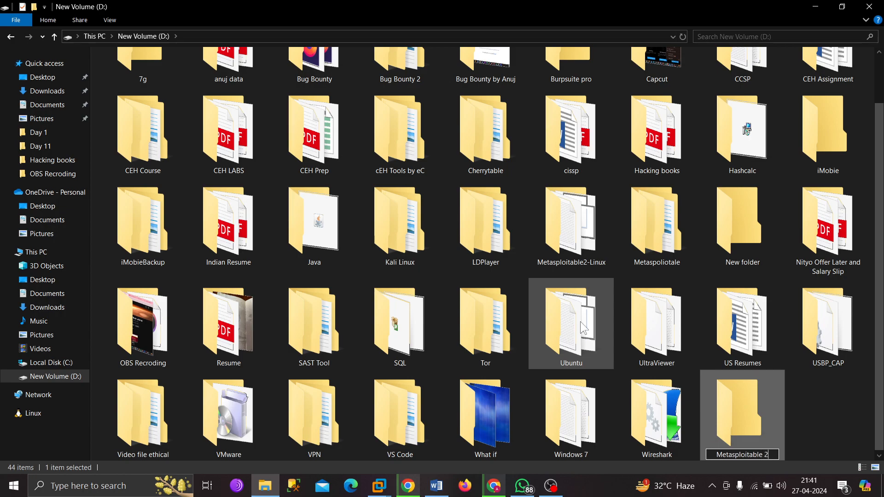
key(Return)
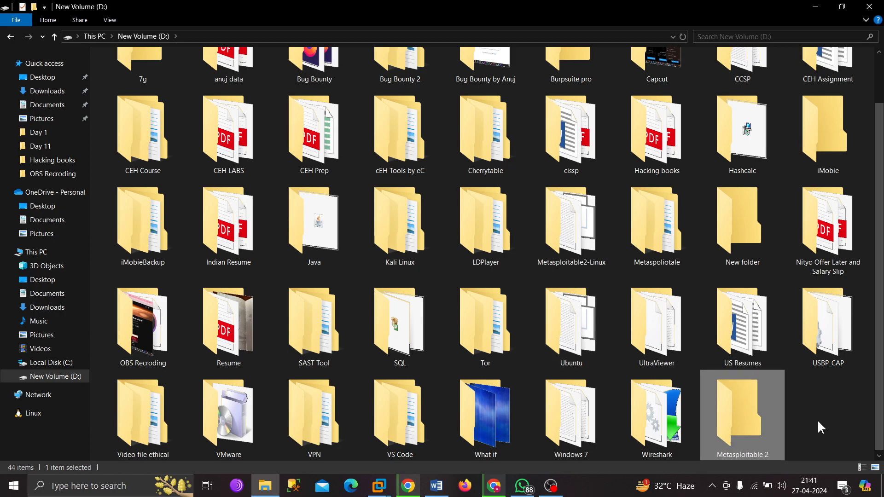
- Paste the metasploitable-linux-2.0.0 archive into the Metasploitable 2 folder and extract it in place
double_click(752, 414)
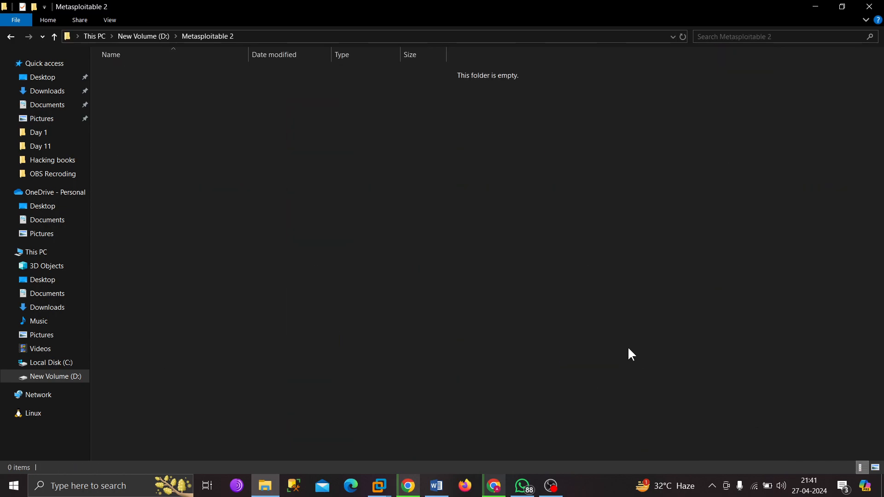
key(ctrl+v)
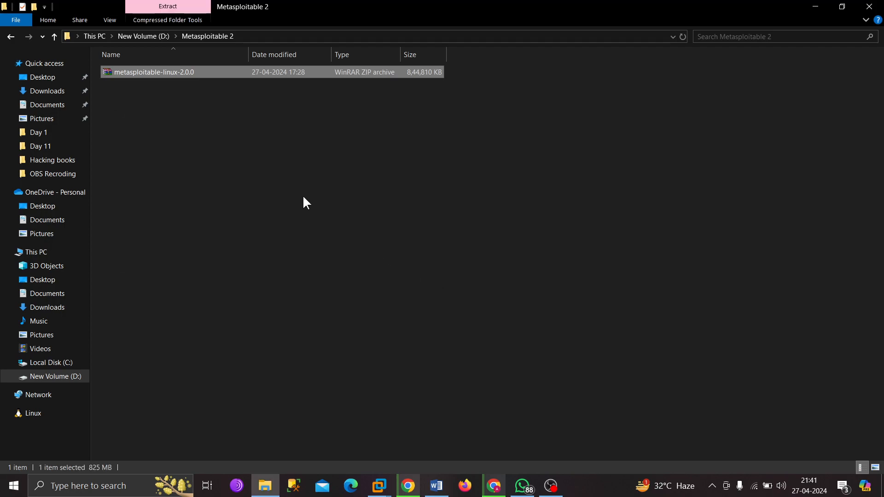
click(270, 172)
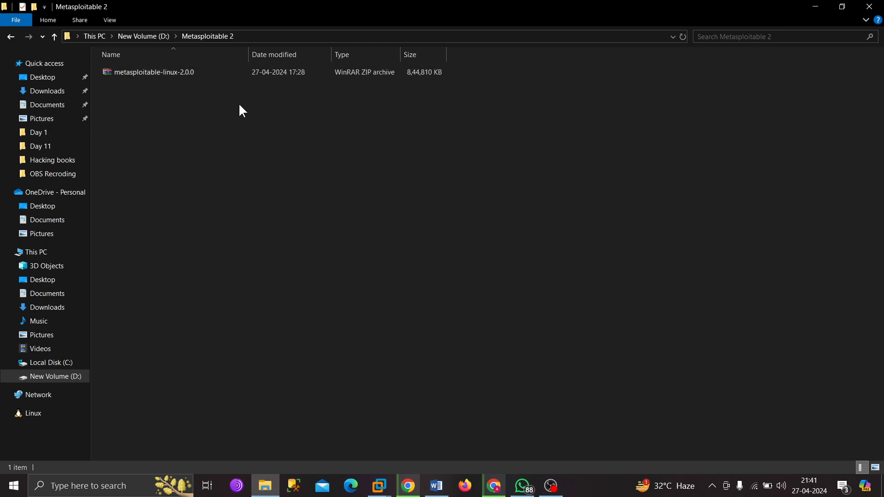
click(262, 73)
right_click(262, 72)
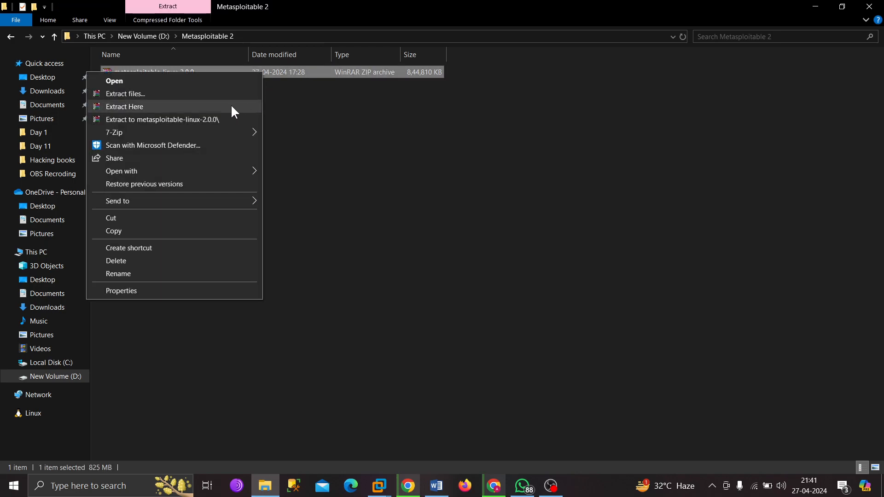
mouse_move(180, 133)
click(139, 106)
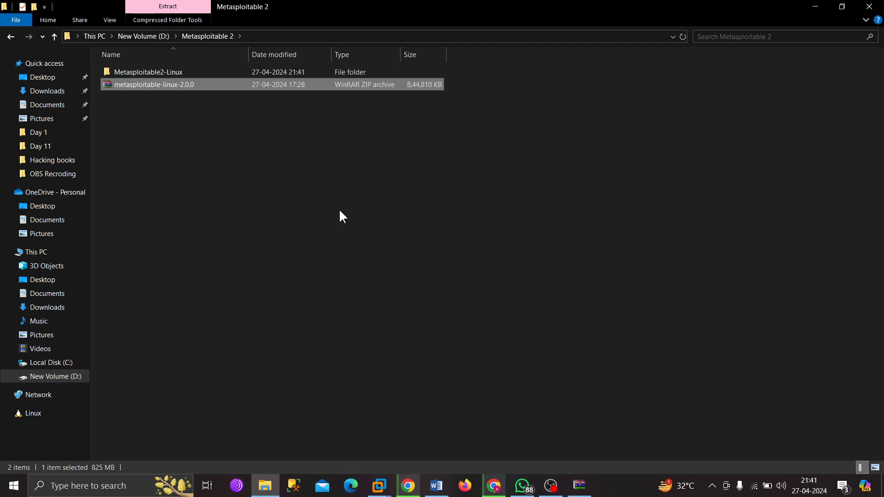
click(342, 217)
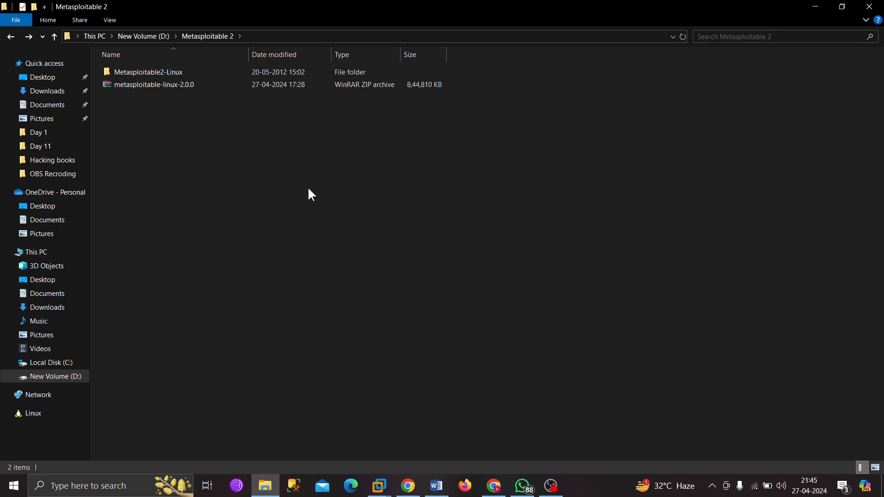
- Open the extracted Metasploitable2-Linux folder and locate the Metasploitable virtual disk and virtual machine files
double_click(192, 72)
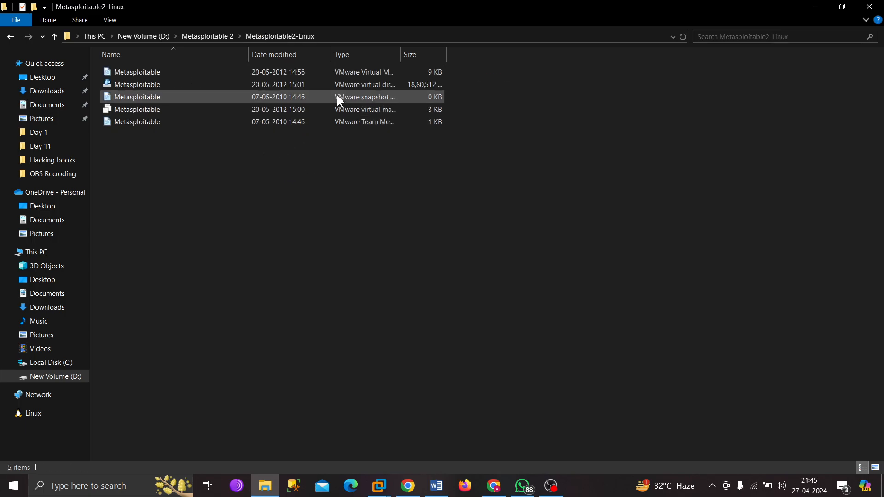
click(349, 87)
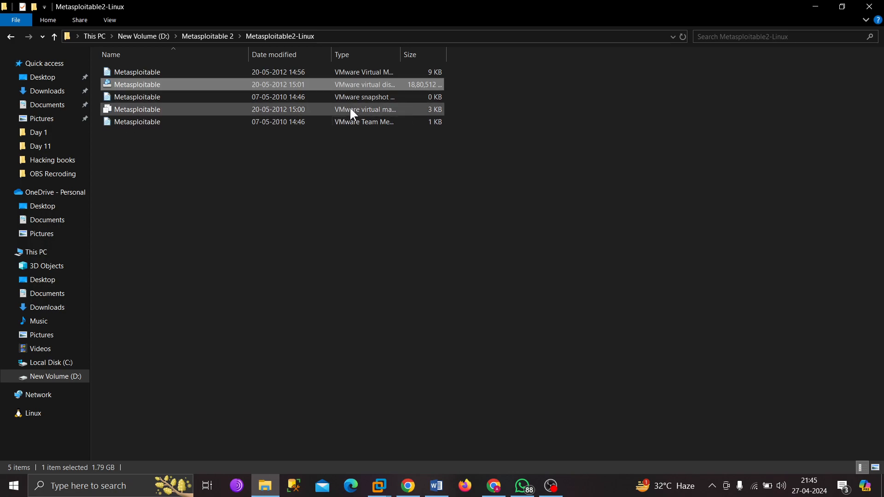
click(352, 112)
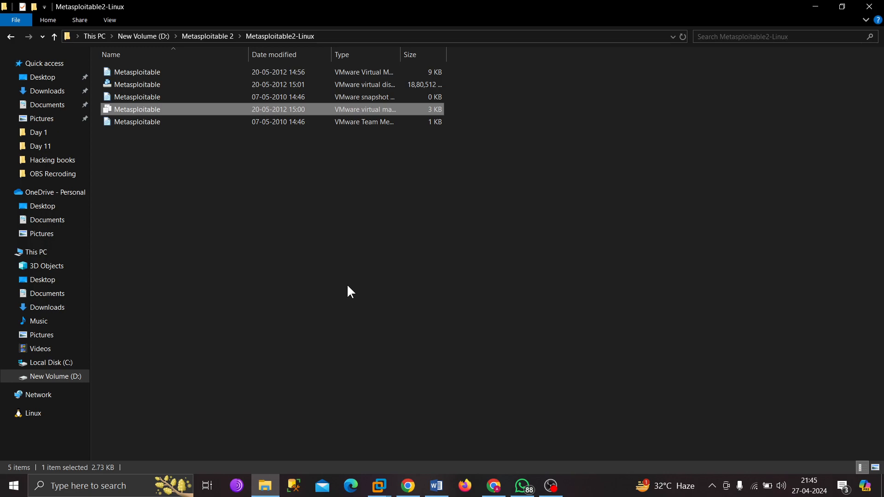
- Switch to VMware Workstation and show its Home page
mouse_move(379, 485)
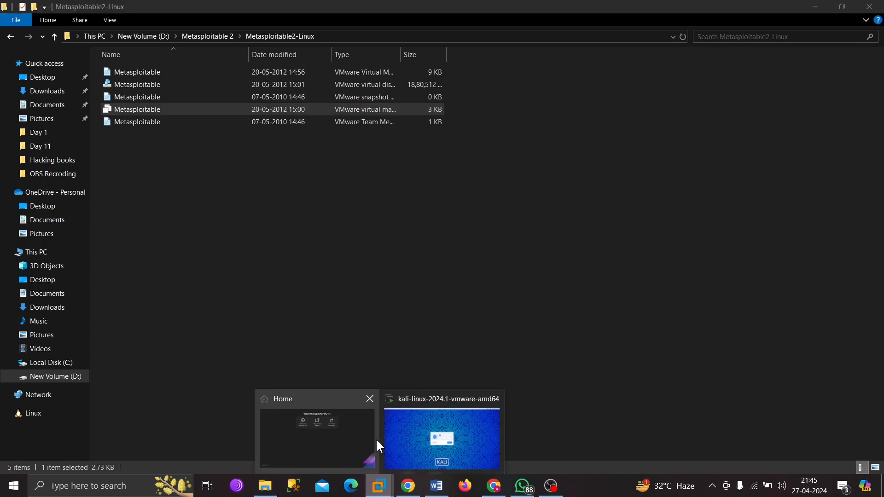
click(431, 444)
mouse_move(379, 485)
click(342, 438)
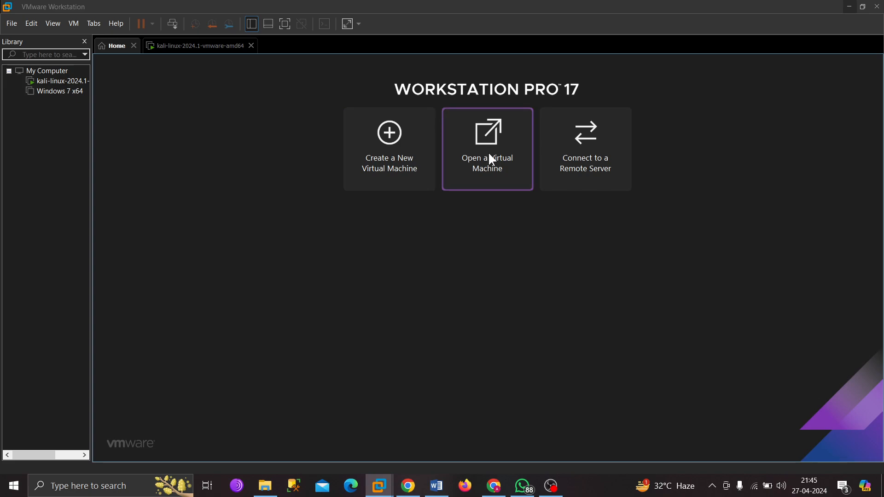
- Start opening an existing virtual machine and browse to Metasploitable 2 > Metasploitable2-Linux on New Volume (D:)
click(484, 187)
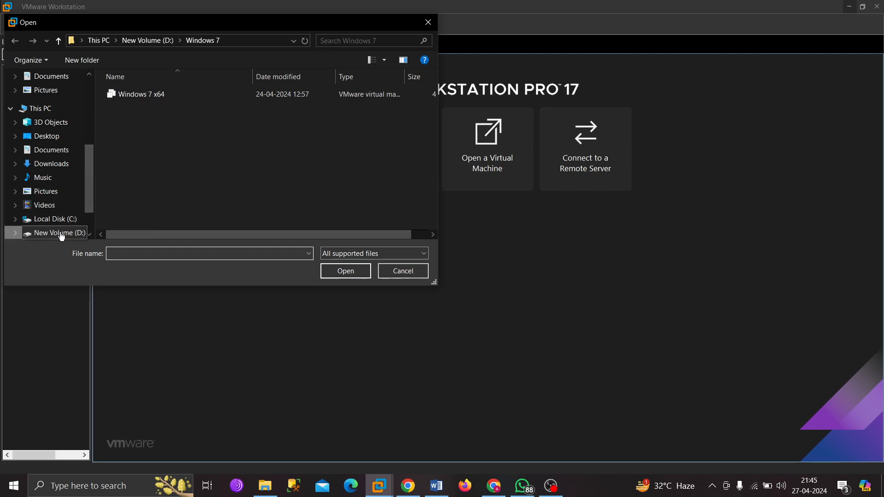
click(61, 234)
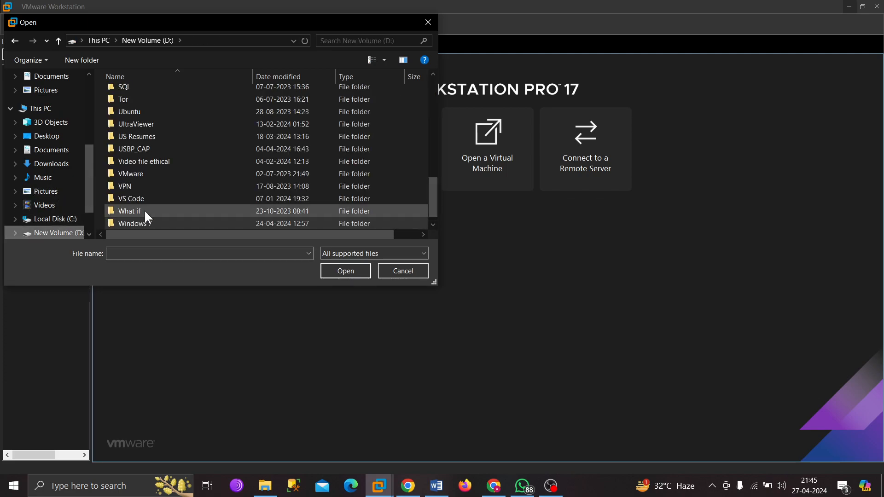
scroll(192, 193, down, 1)
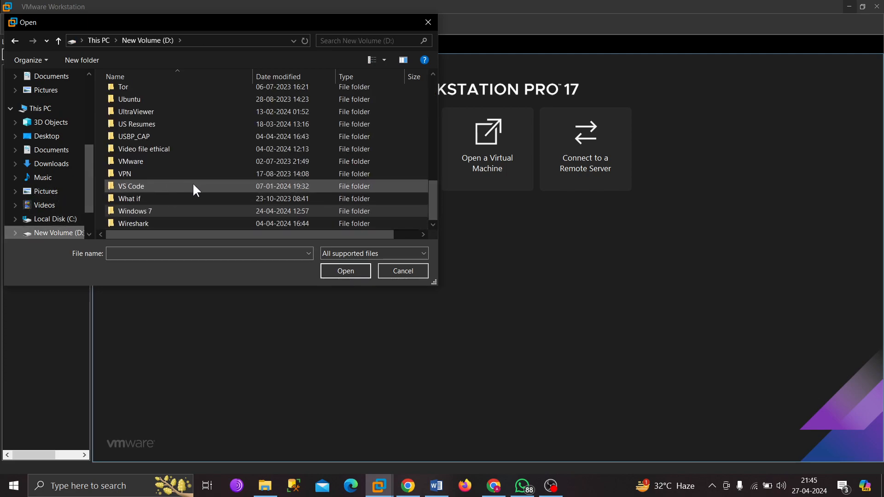
scroll(173, 162, up, 3)
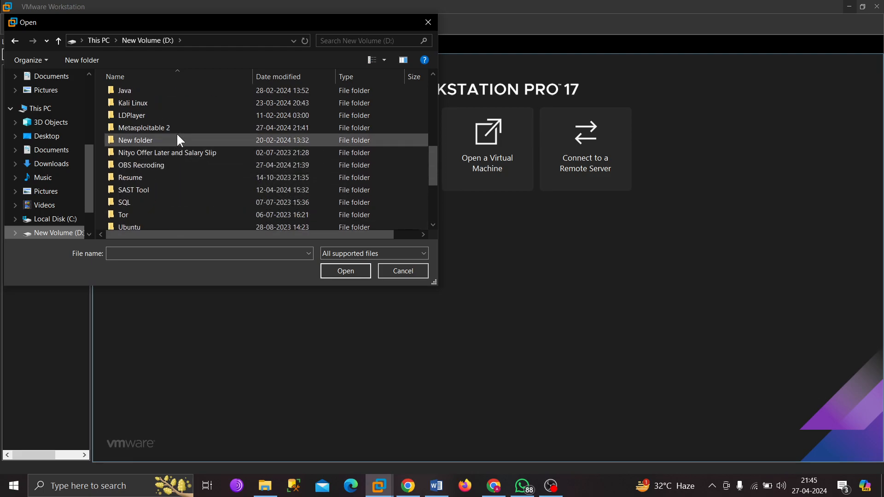
scroll(176, 132, up, 1)
double_click(155, 140)
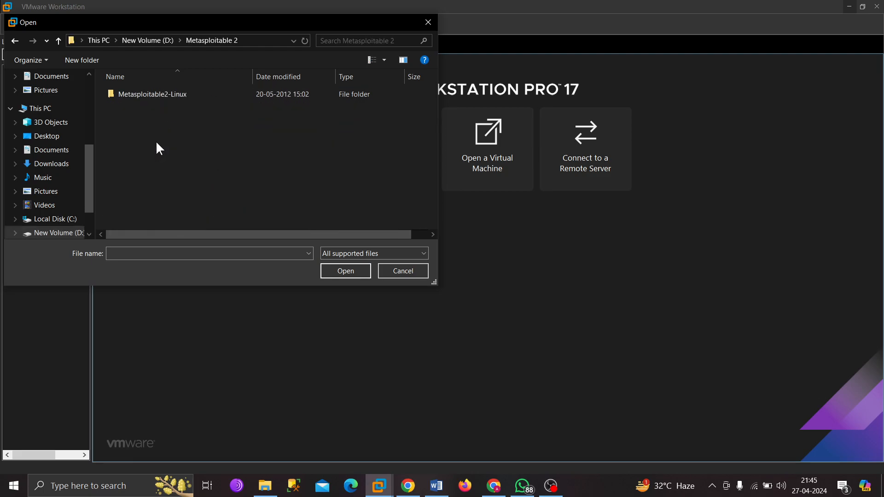
double_click(174, 93)
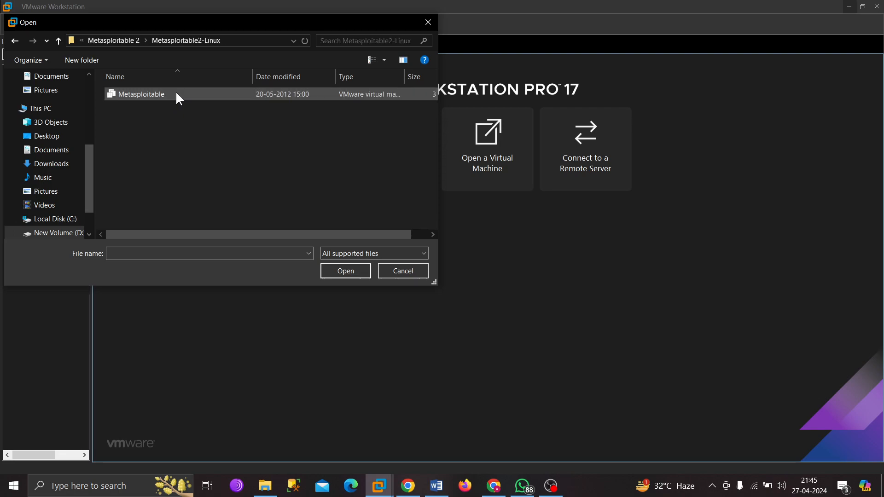
- Open the Metasploitable virtual machine file, power the machine on, and declare it as copied
click(278, 94)
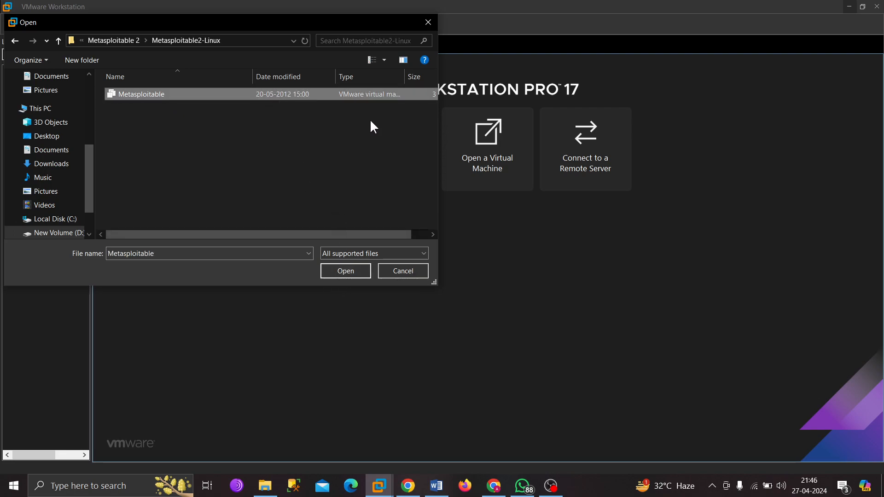
click(344, 272)
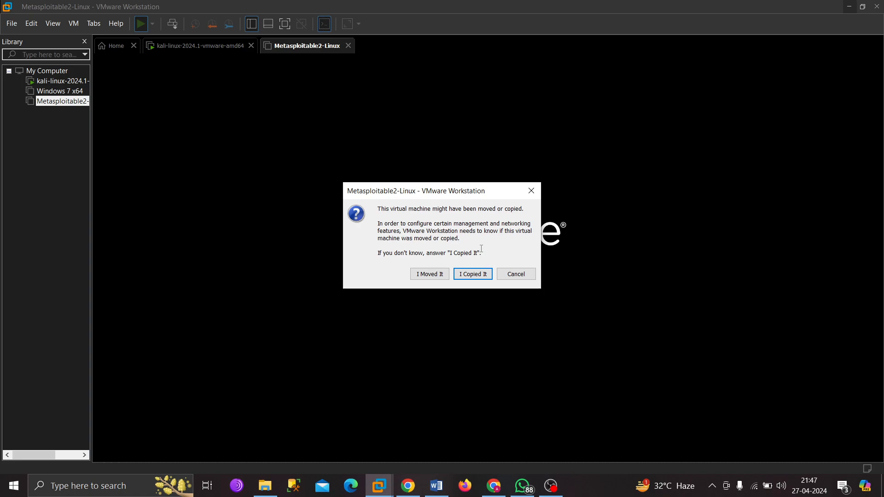
click(475, 275)
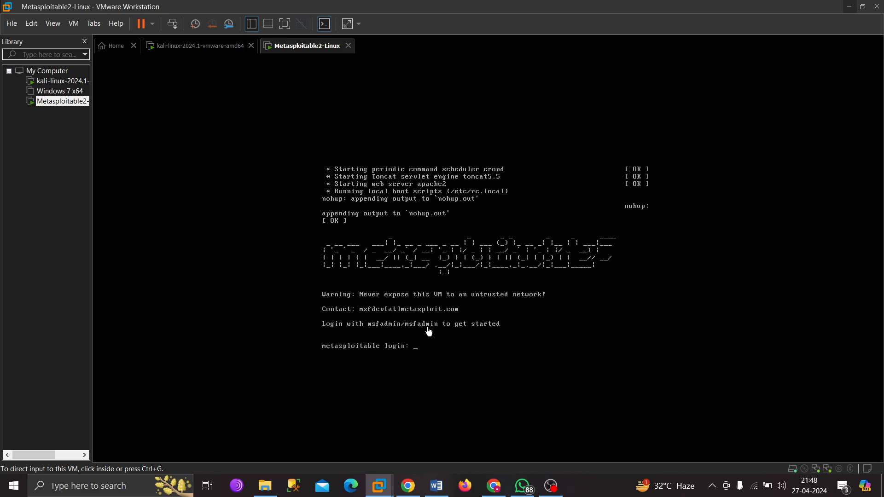
click(50, 351)
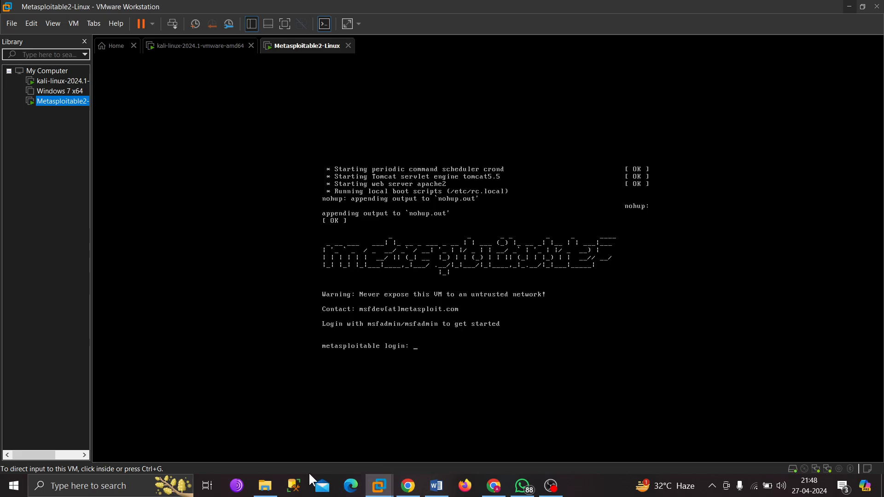
click(271, 485)
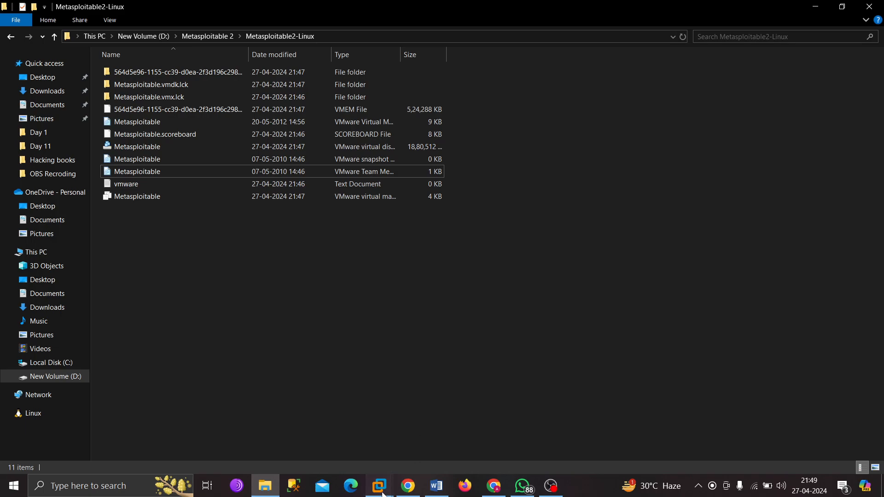
mouse_move(383, 494)
click(475, 421)
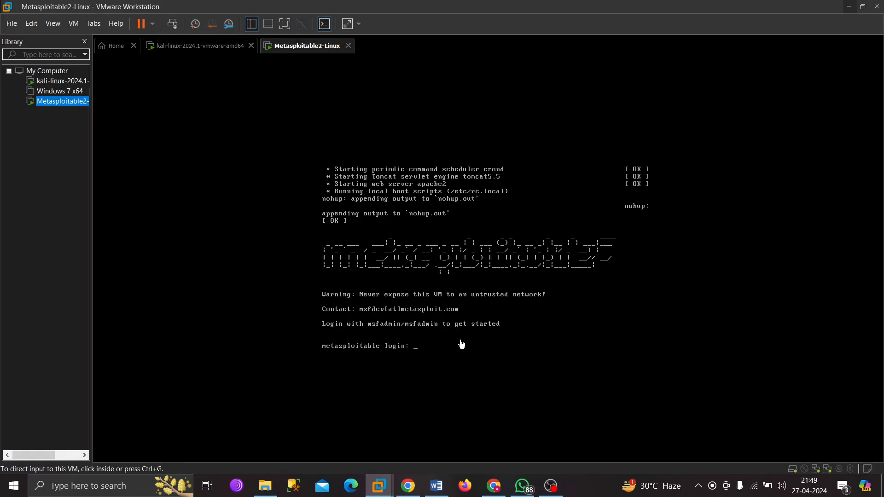
- Log in at the Metasploitable console prompt with the default username and the account password
click(430, 347)
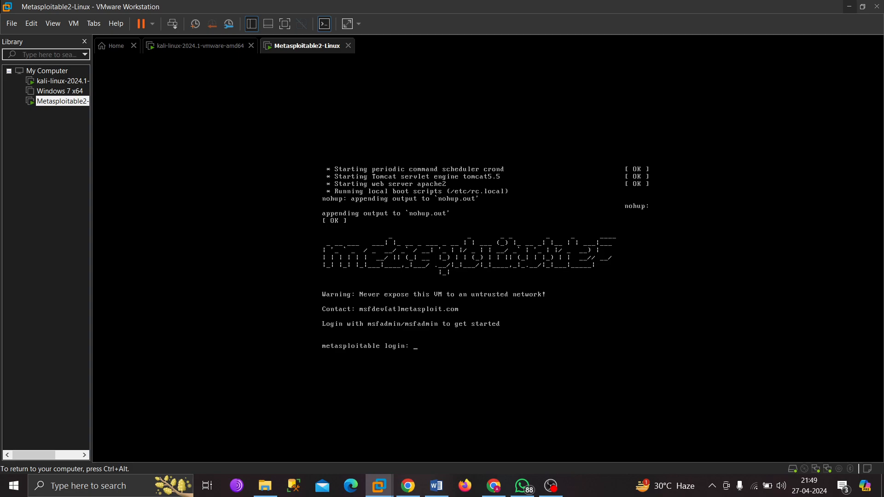
text(msfadmin)
key(Return)
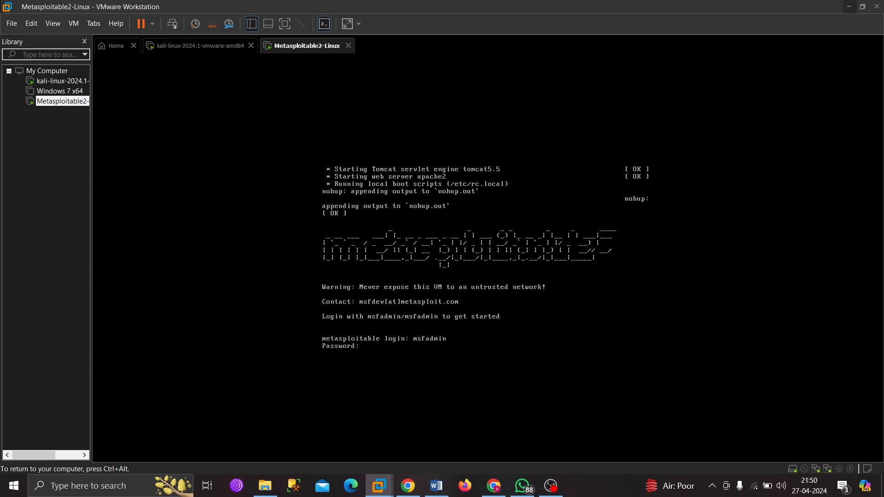
key(Return)
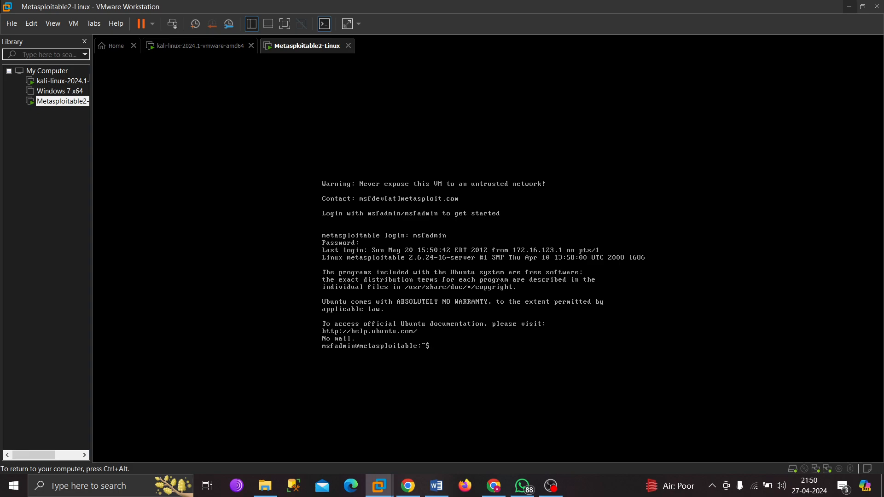
- Print the current working directory with pwd and release keyboard input from the Metasploitable machine
text(wd)
key(Return)
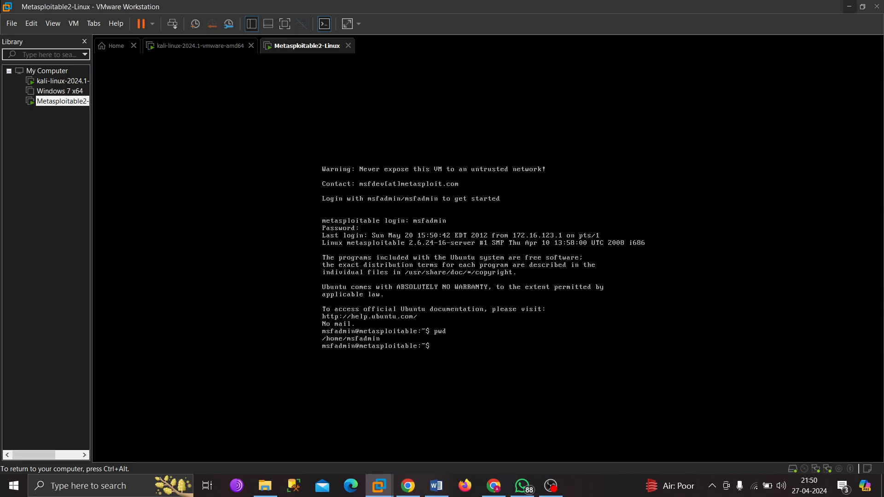
key(ctrl+alt)
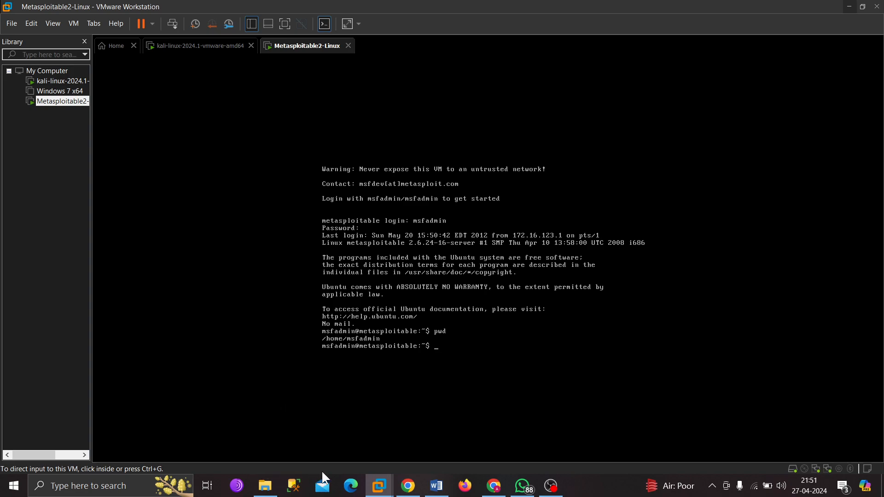
- Switch to the kali-linux-2024.1-vmware-amd64 virtual machine and log in to its desktop with the account password
click(265, 486)
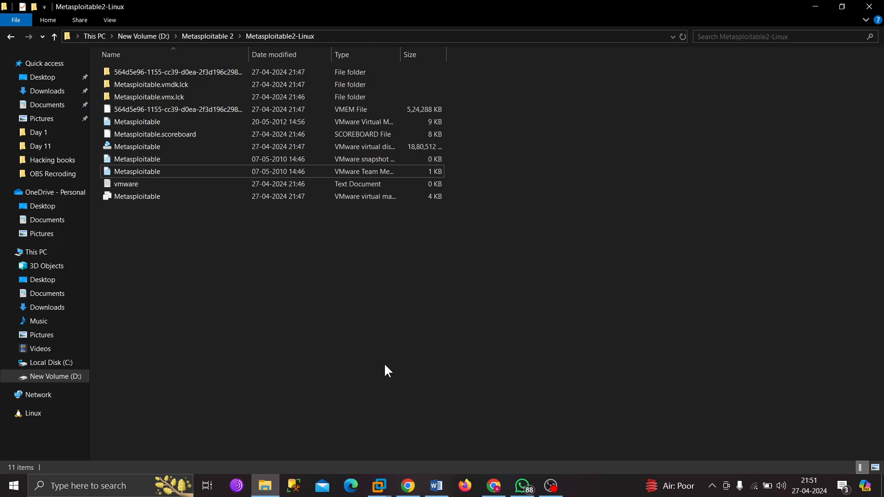
mouse_move(377, 491)
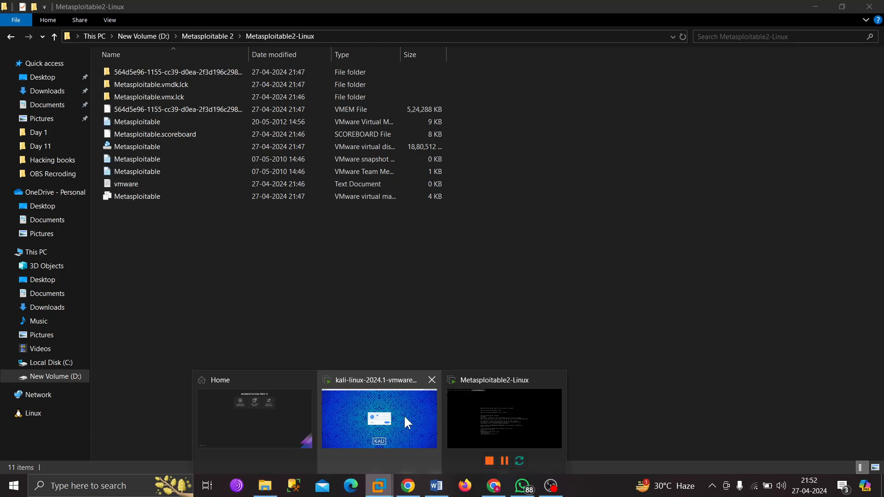
click(405, 415)
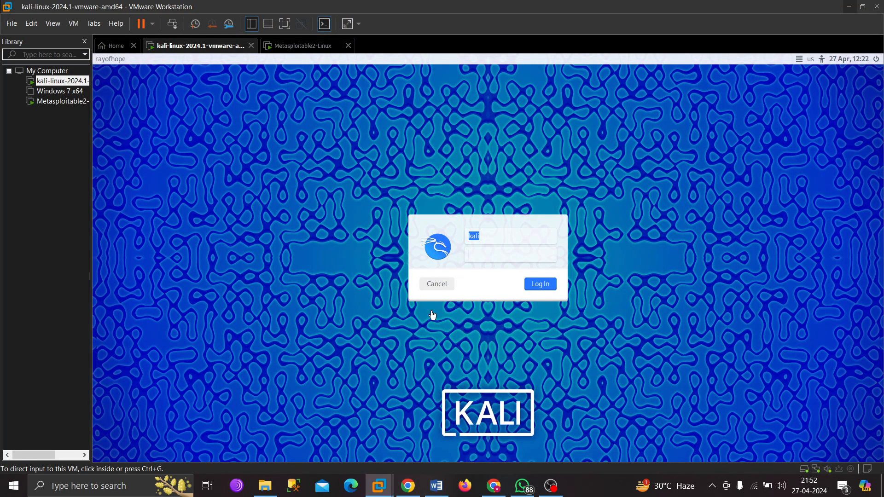
click(479, 249)
text(kali)
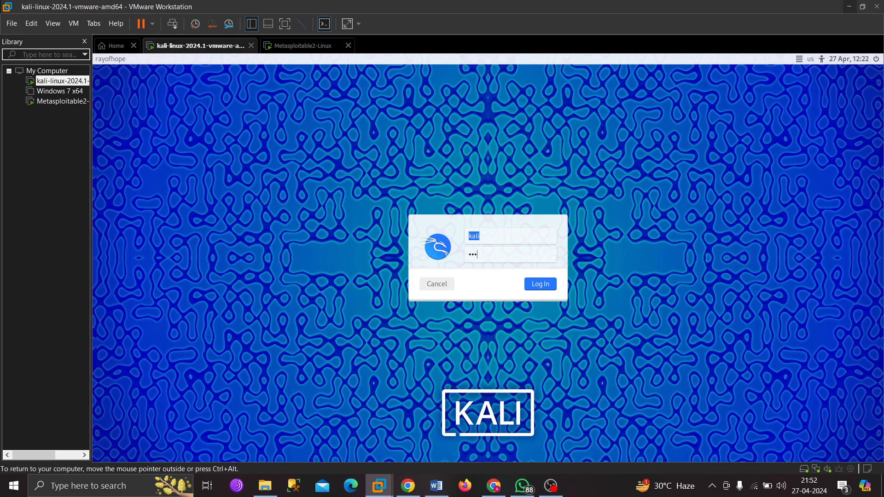
key(Return)
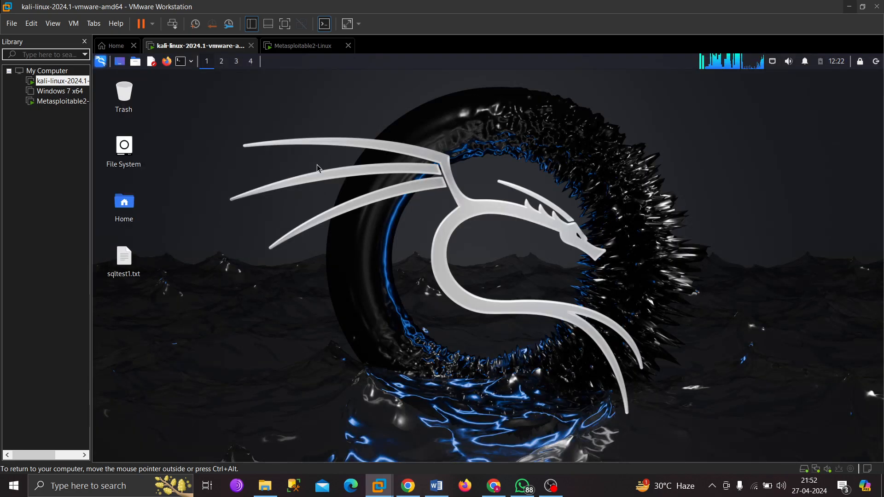
- Return to the Metasploitable2-Linux virtual machine and end its console session with the exit command
click(313, 46)
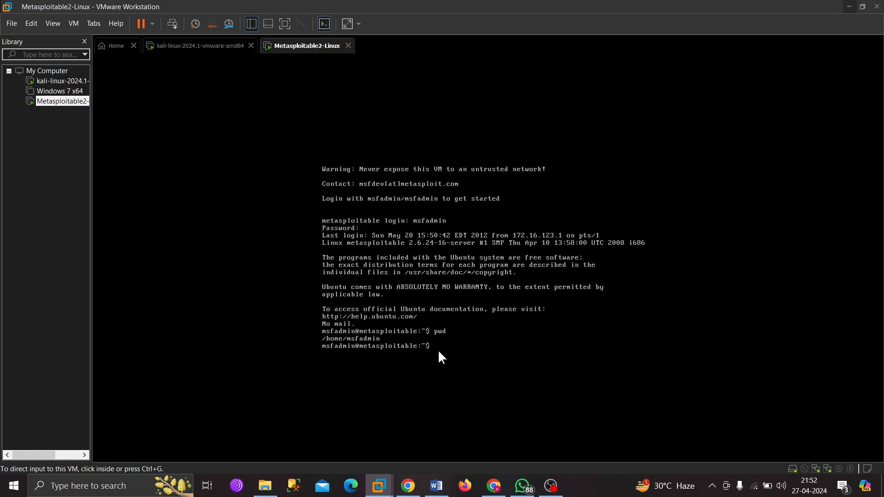
text(exit)
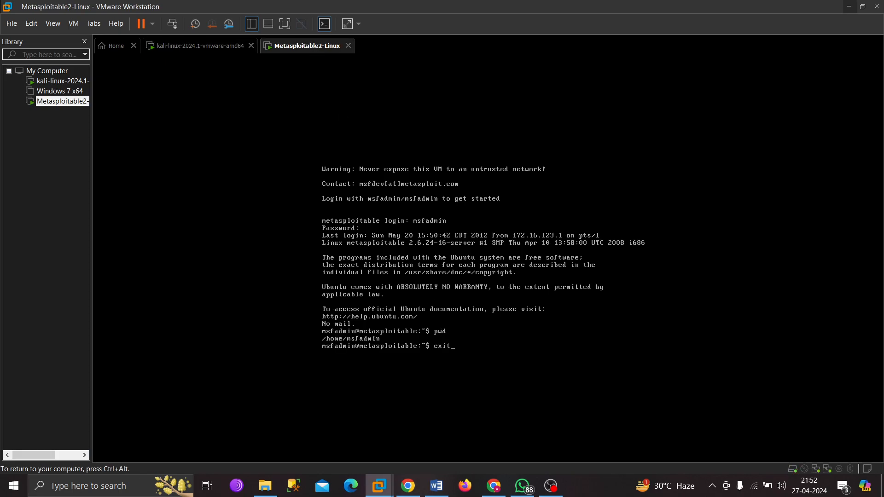
key(Return)
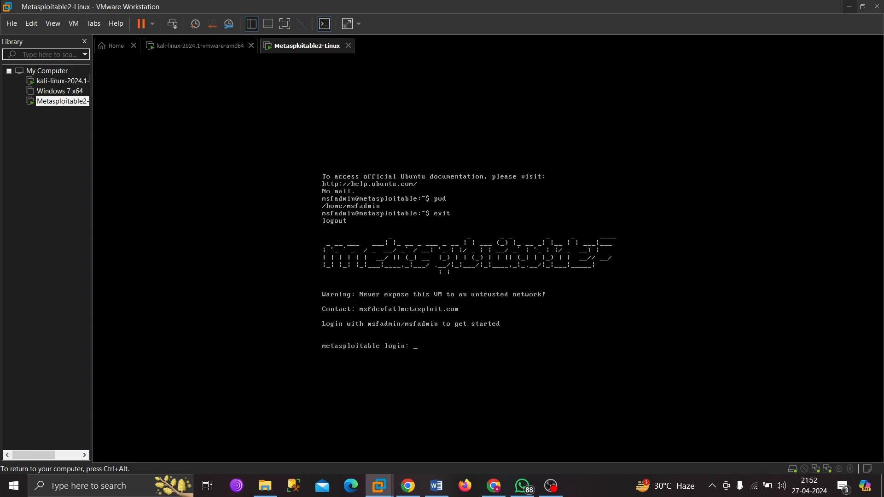
- Log back in to the Metasploitable console by entering the default username and the account password again
text(msfadmin)
key(Return)
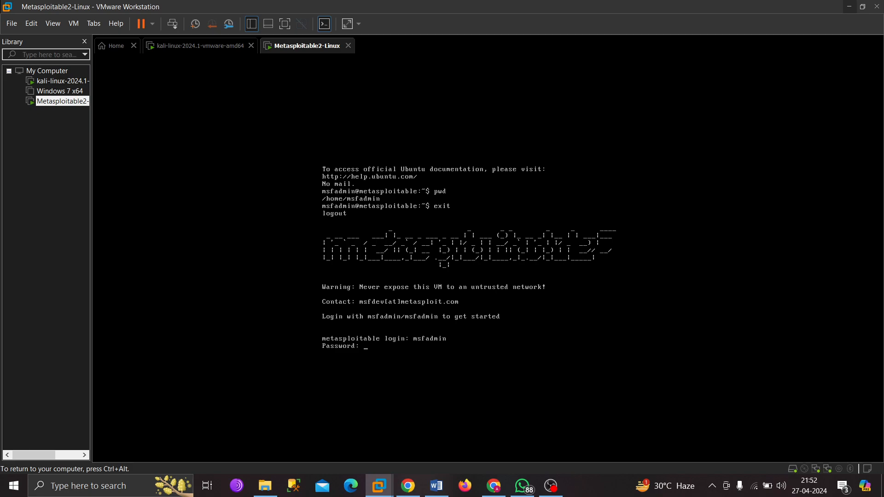
key(Return)
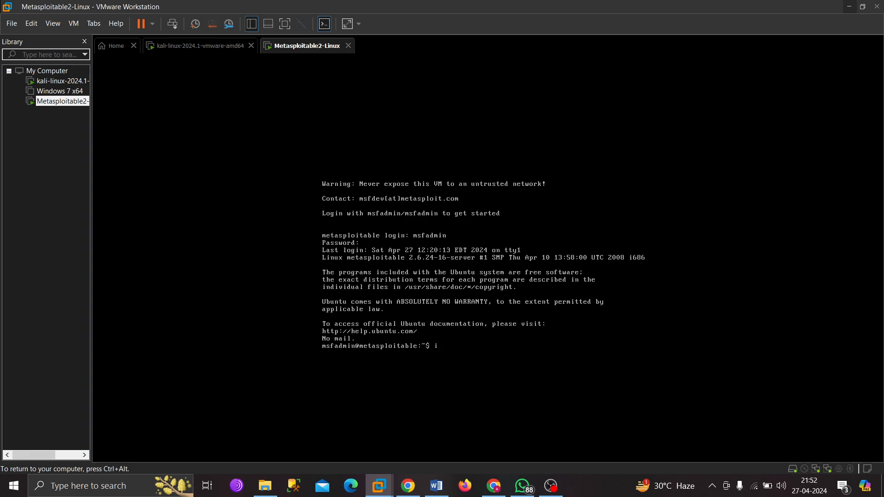
- List the Metasploitable machine's network interfaces with ifconfig to read its IP address, and release keyboard input
text(nfig)
key(Return)
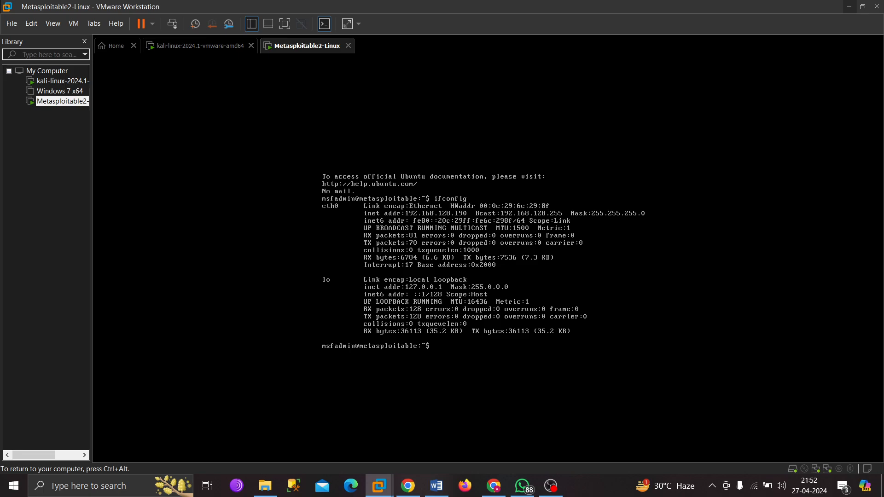
key(ctrl+alt)
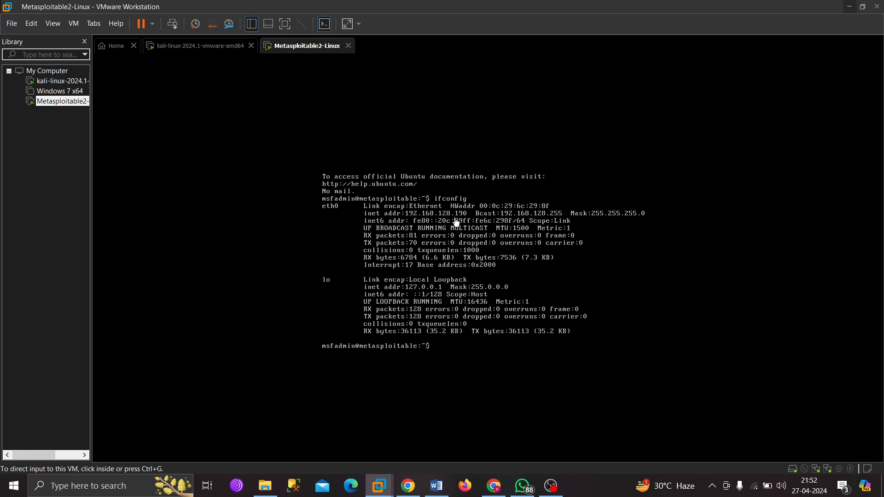
- Switch to the Kali Linux virtual machine and open a terminal window on workspace 4
click(193, 51)
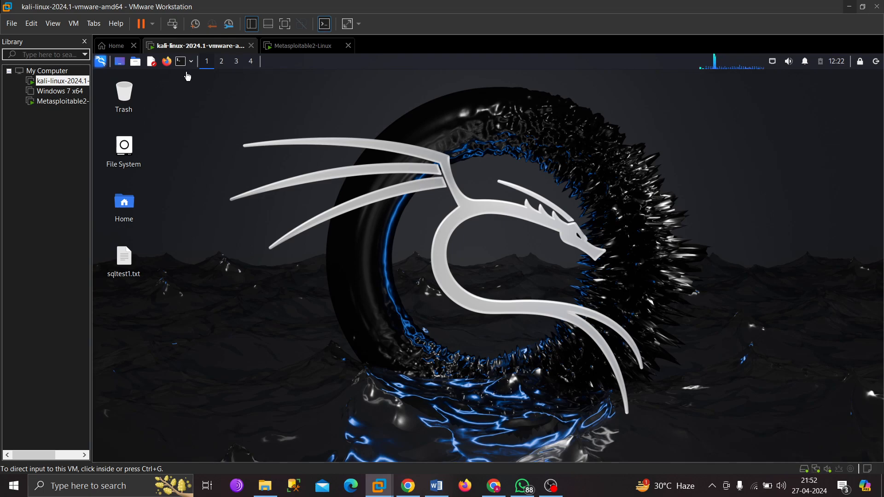
click(179, 64)
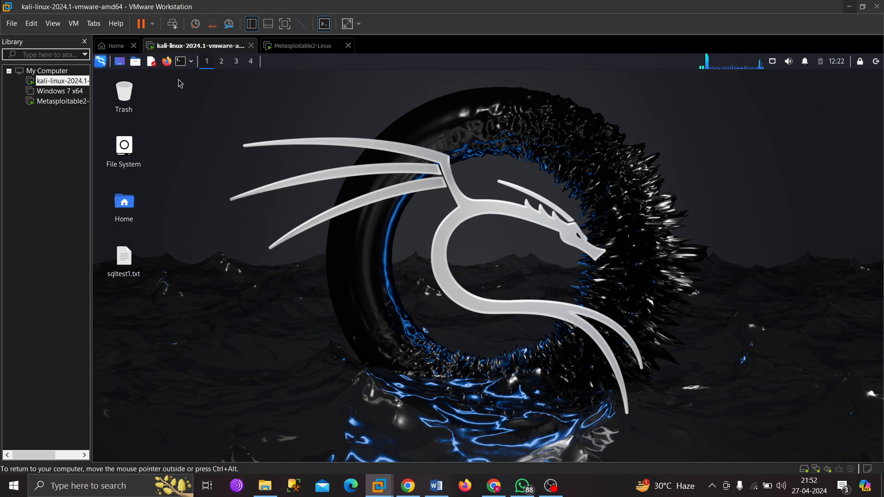
click(222, 63)
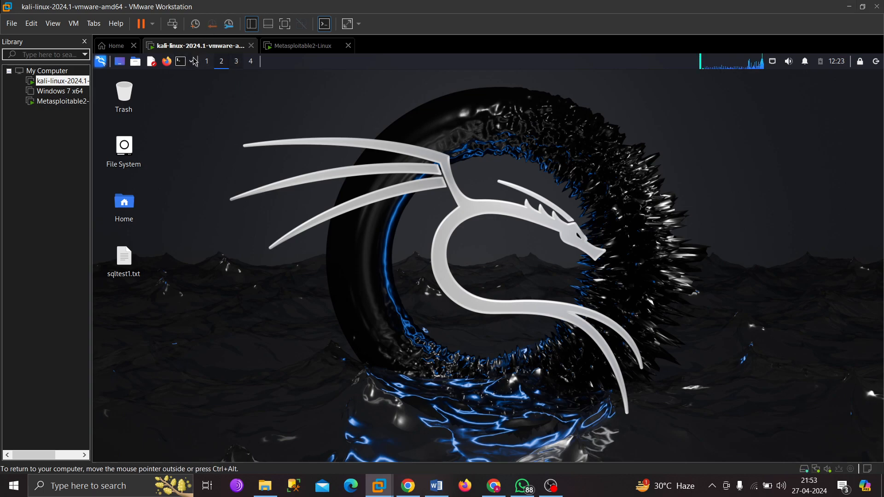
click(205, 64)
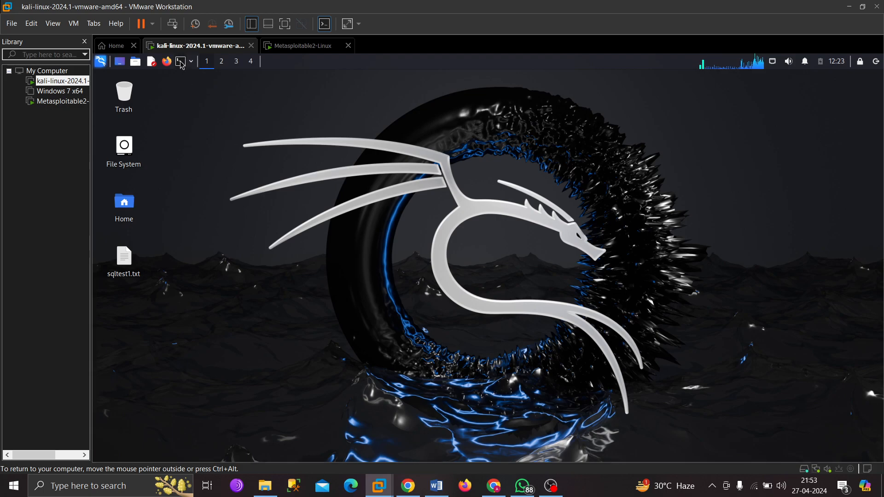
click(179, 62)
click(224, 61)
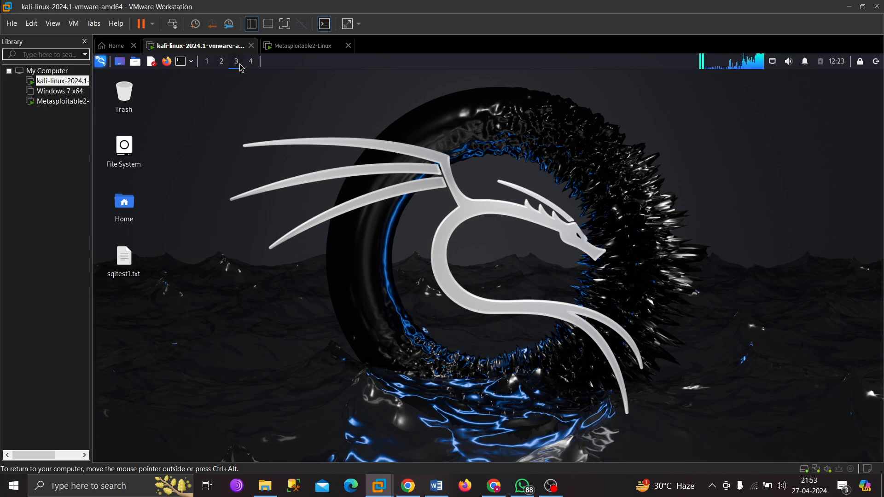
click(251, 63)
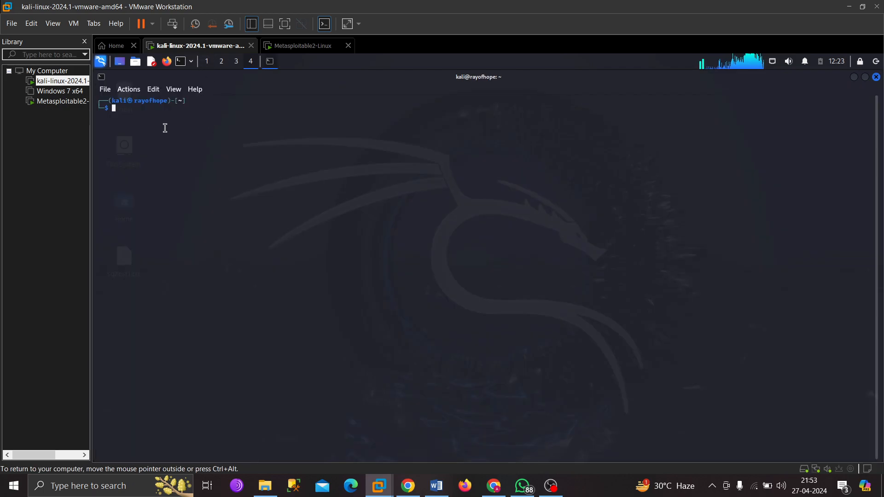
text(ping)
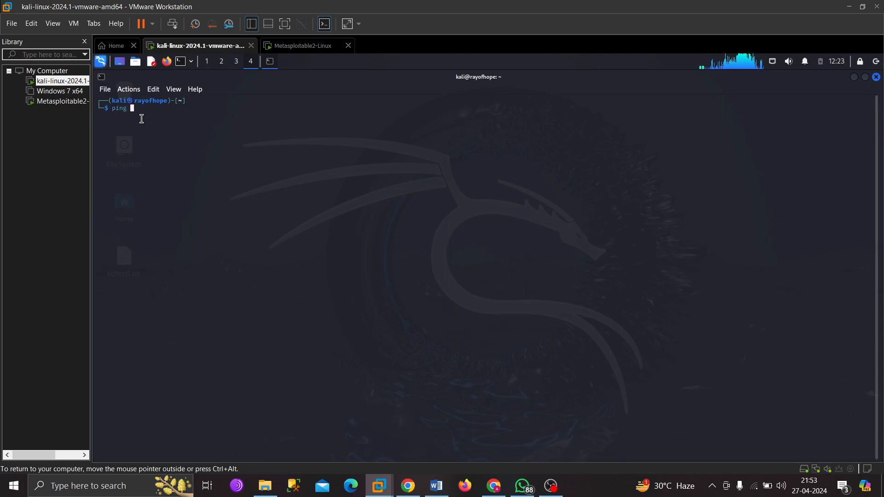
key(Up)
key(Up)
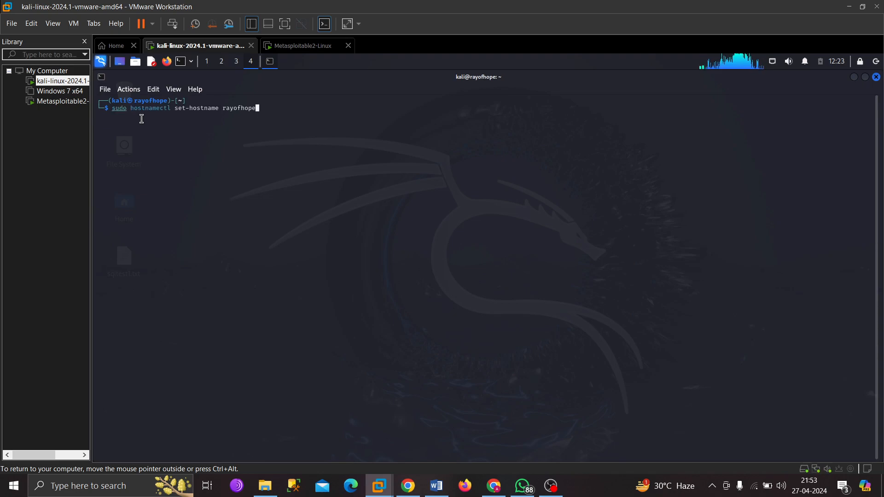
key(BackSpace)
key(BackSpace)
key(BackSpace)
key(BackSpace)
key(BackSpace)
key(BackSpace)
key(BackSpace)
key(BackSpace)
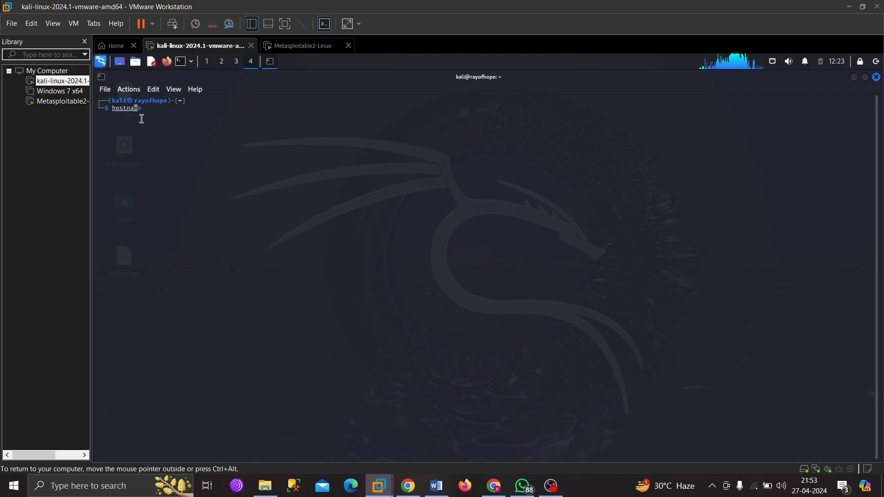
- Check the IP address on the Metasploitable2-Linux virtual machine and try to ping 192.168.120.190 from the Kali terminal
text(ping )
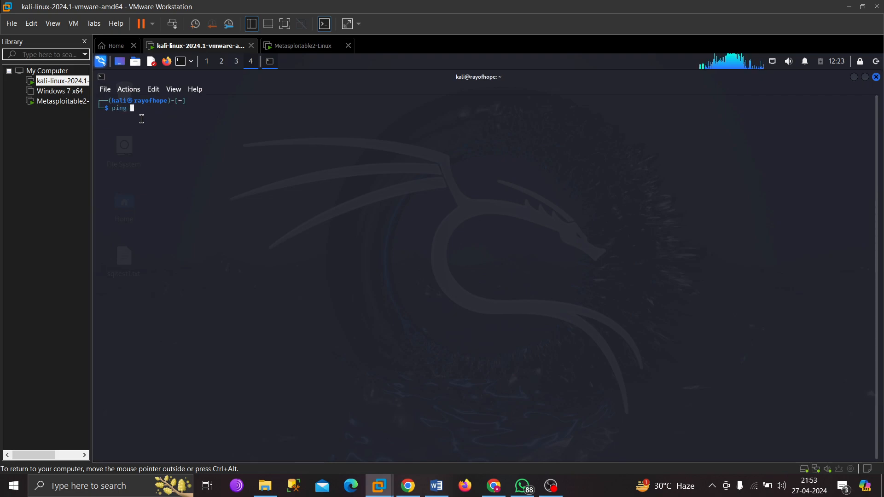
text(192.168.)
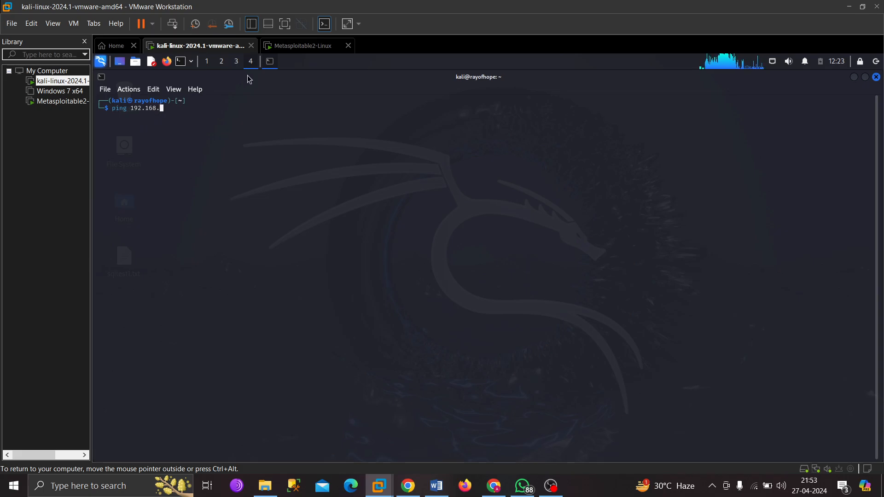
click(302, 46)
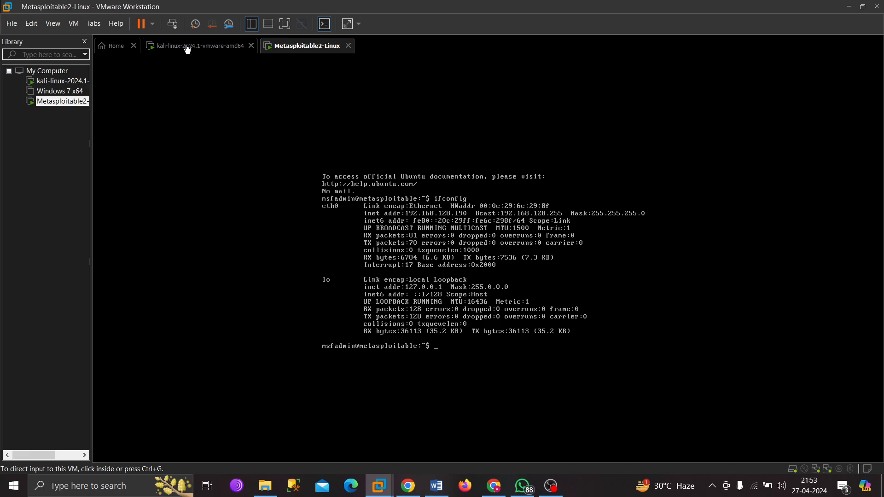
click(203, 45)
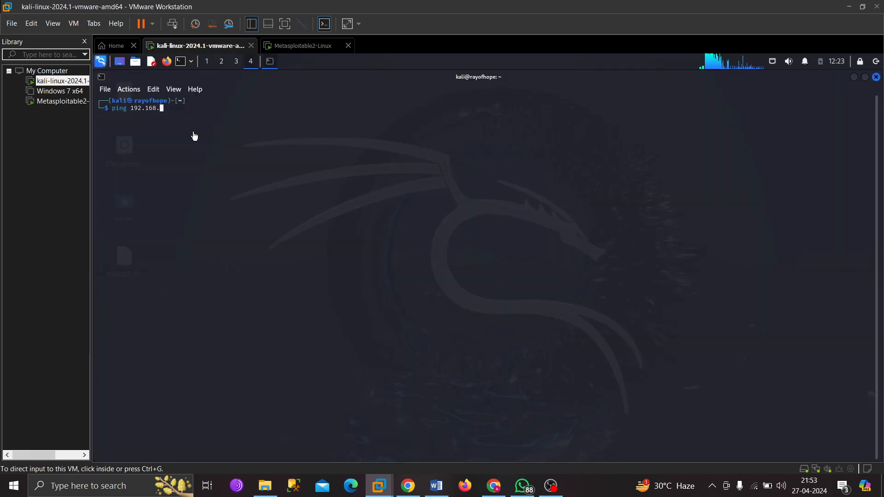
click(175, 115)
text(1)
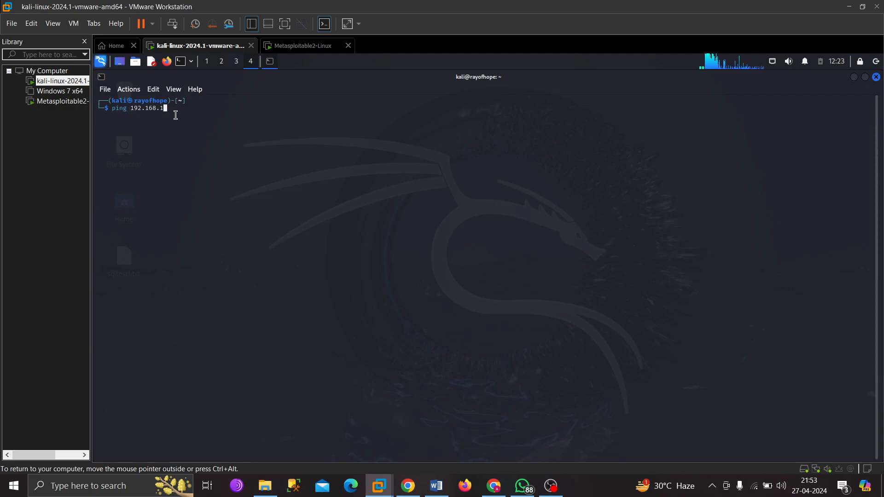
text(20.190)
key(Return)
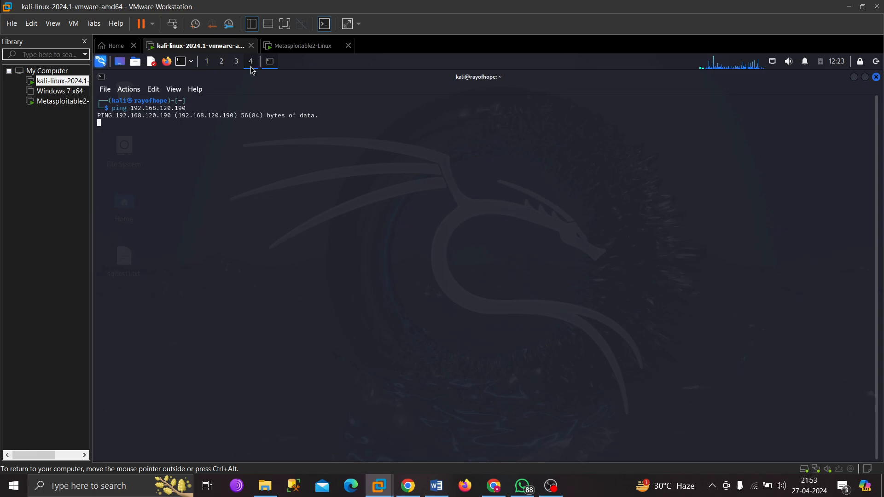
- Recheck the IP address on the Metasploitable2-Linux virtual machine and open a Kali terminal on workspace 2
click(288, 46)
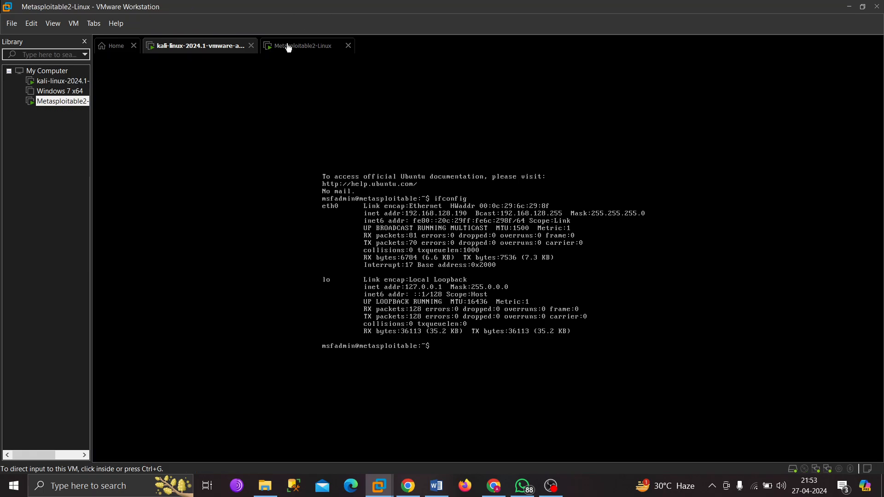
click(208, 48)
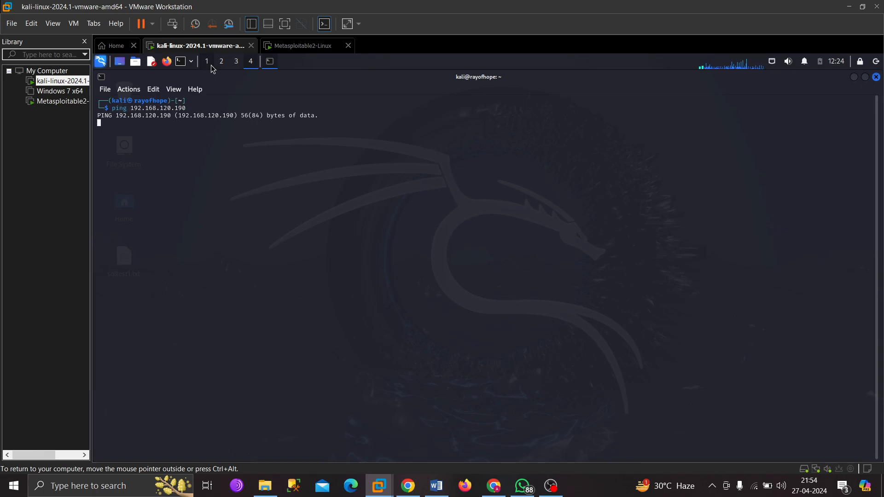
click(211, 65)
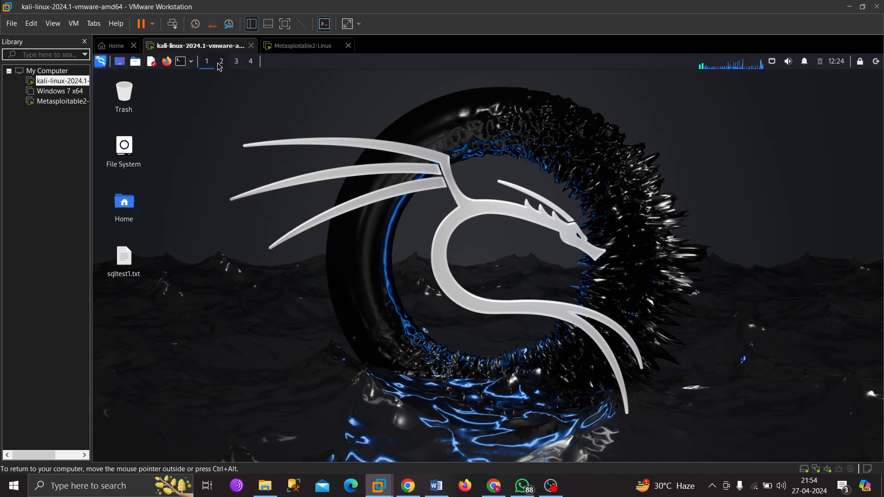
click(221, 65)
click(208, 65)
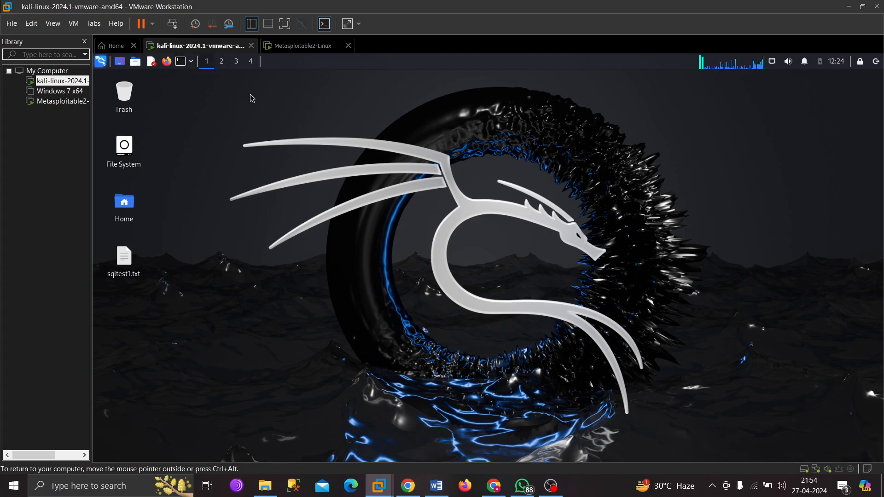
click(221, 65)
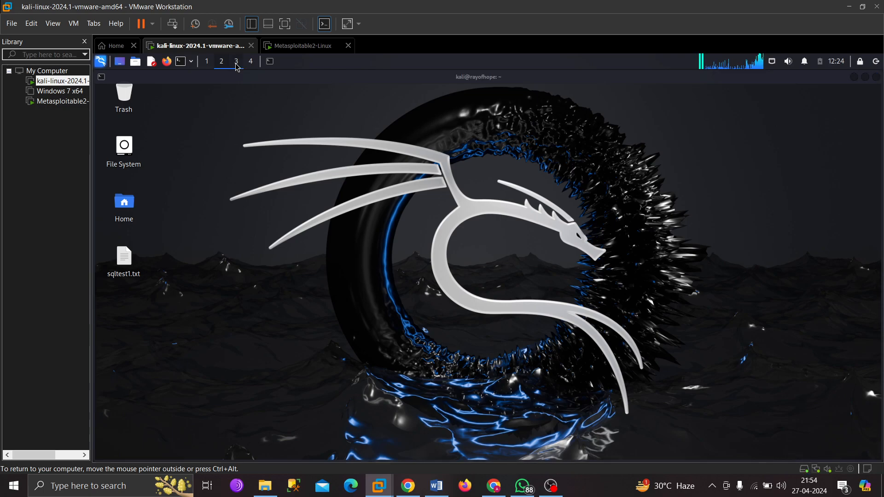
- Open another Kali terminal on workspace 3 and repeat the ping to 192.168.120.190
key(ctrl+alt+t)
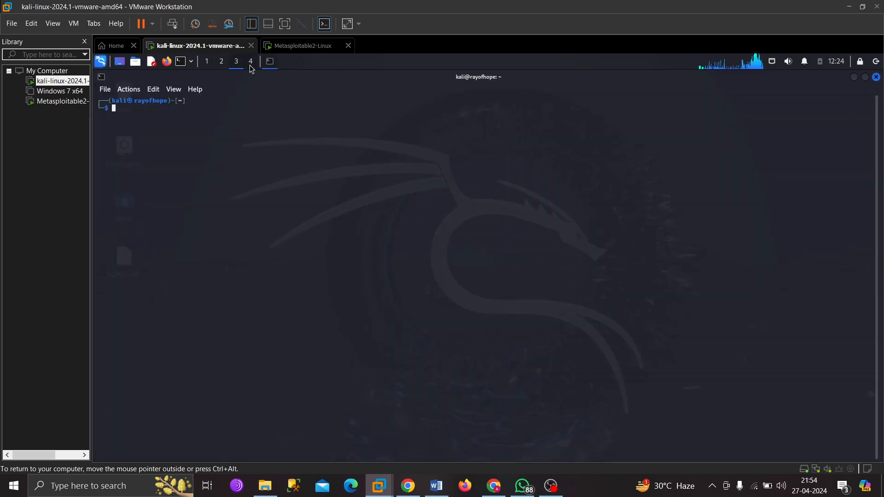
key(Up)
key(Return)
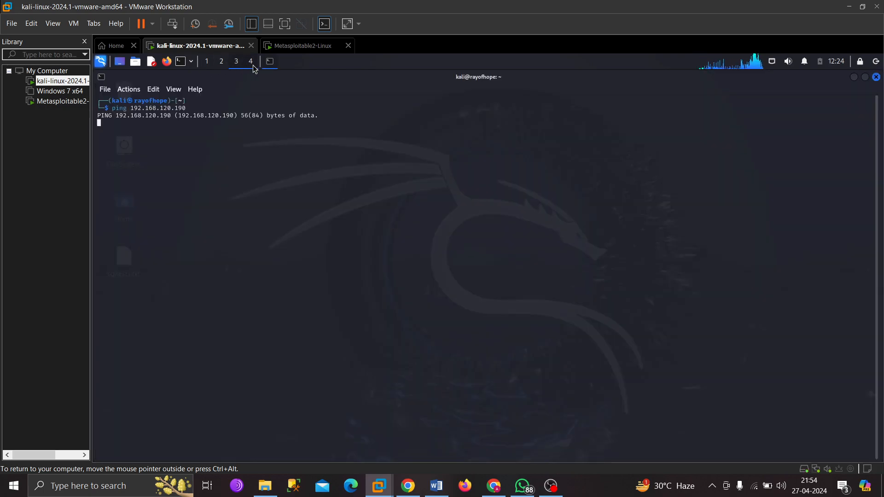
- Enter ping 192.168.120.190 in the workspace 2 terminal without running it, and compare the address with Metasploitable's ifconfig output
click(221, 66)
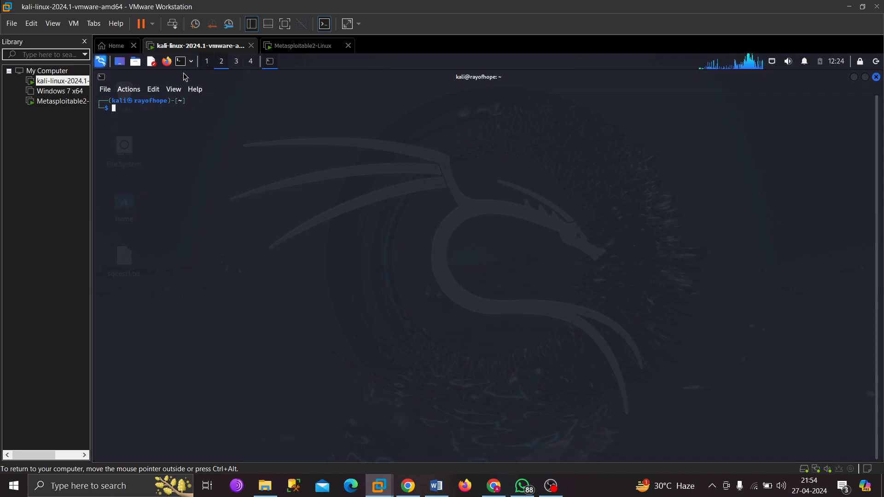
text(ping )
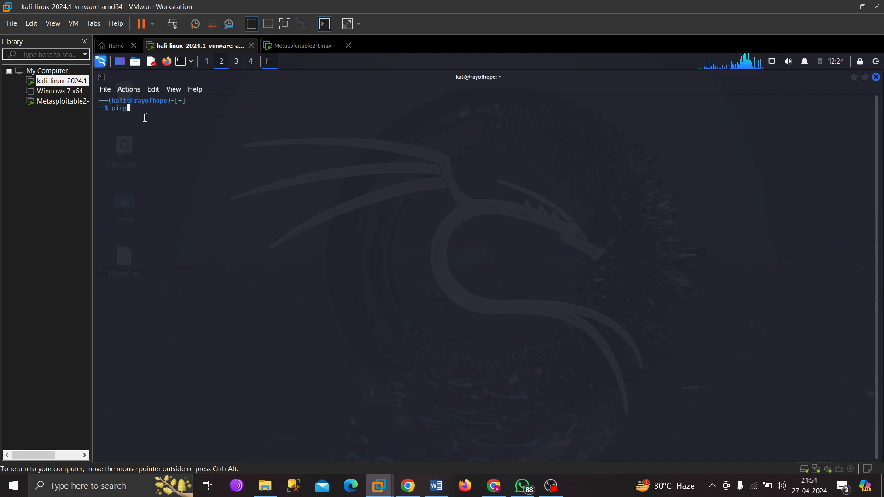
text(192.168.120.190)
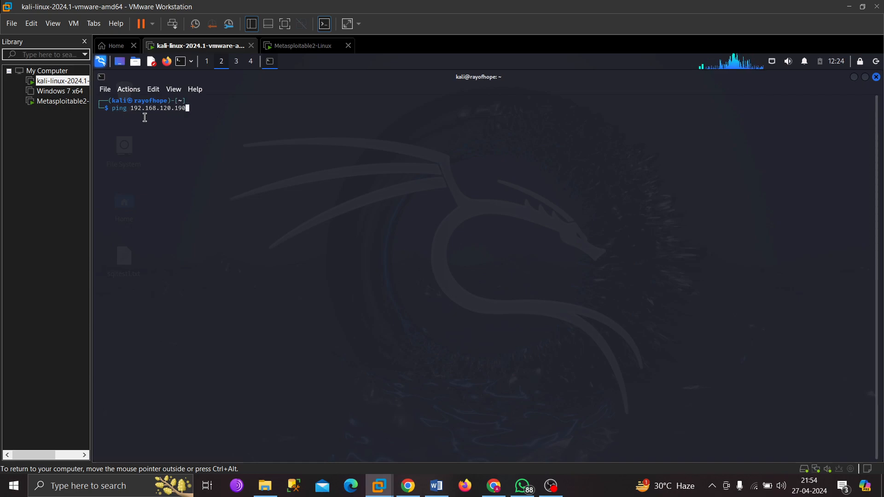
click(299, 48)
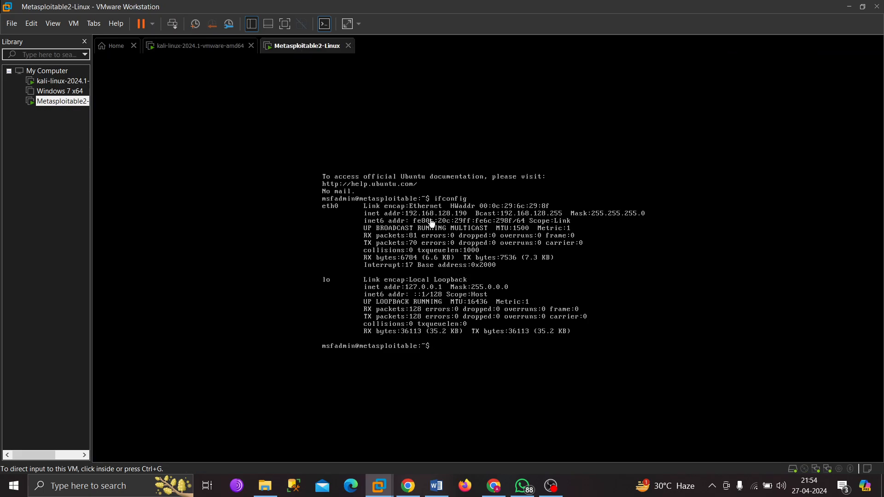
click(192, 48)
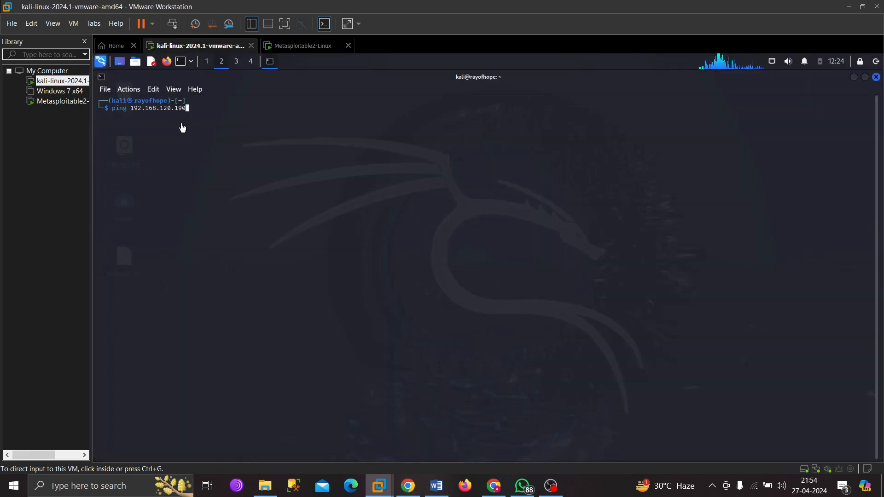
- Correct the address in the ping command to 192.168.128.190, run it against the Metasploitable machine, and stop the ping
click(196, 111)
key(BackSpace)
key(BackSpace)
key(BackSpace)
key(BackSpace)
key(BackSpace)
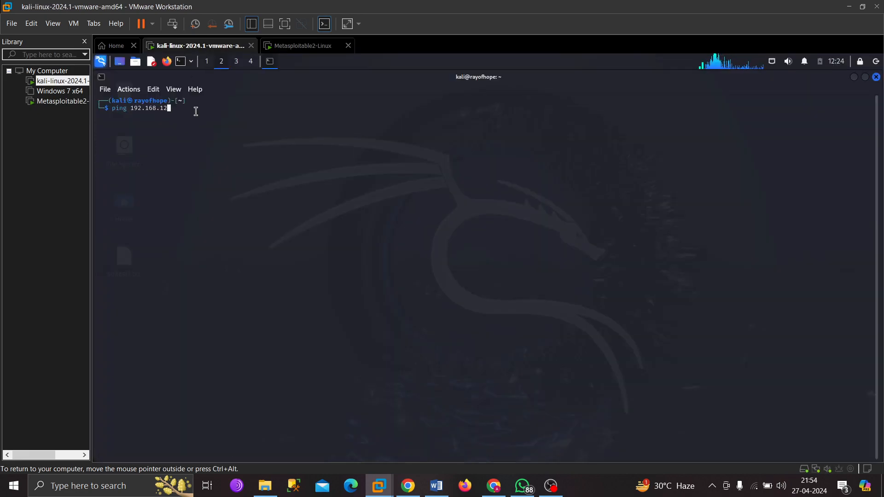
text(8.190)
key(Return)
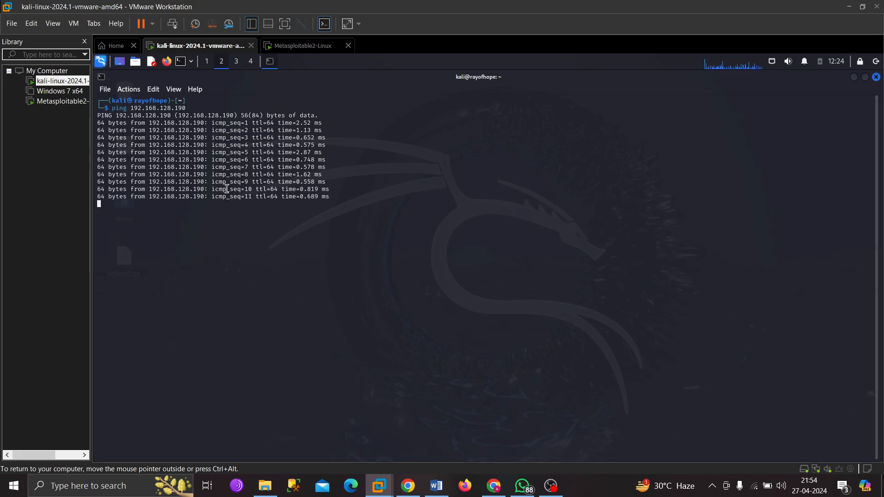
key(ctrl+c)
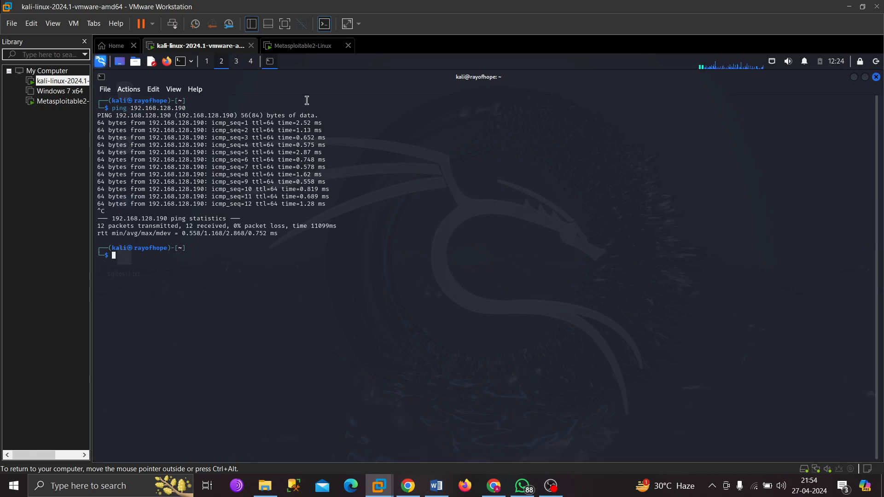
- Return to the Metasploitable2-Linux console, and switch to the Chrome window showing the LinkedIn profile
click(308, 48)
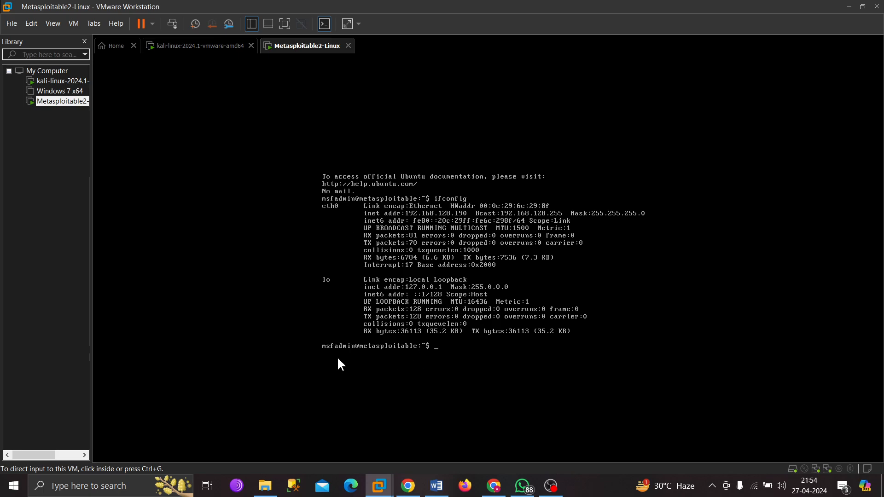
click(45, 269)
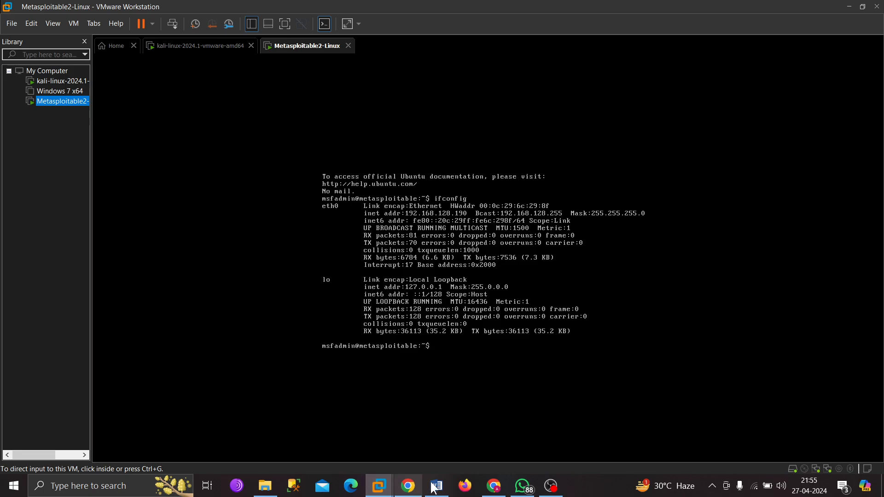
click(494, 486)
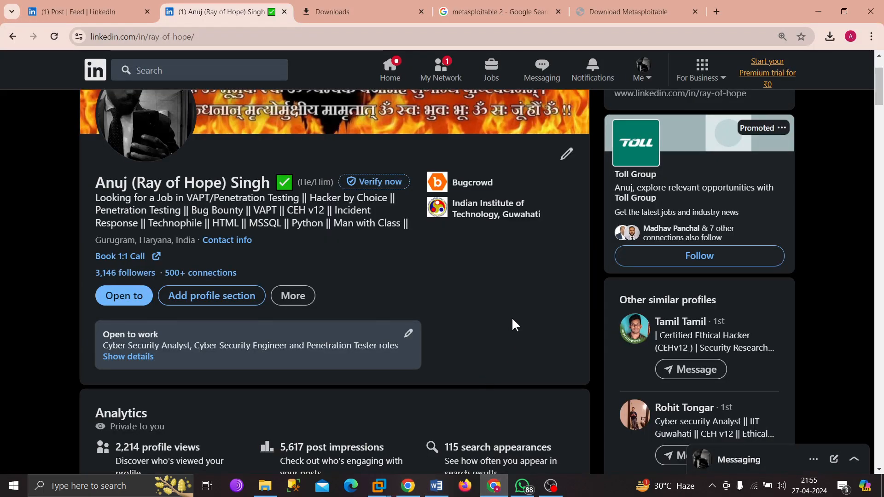